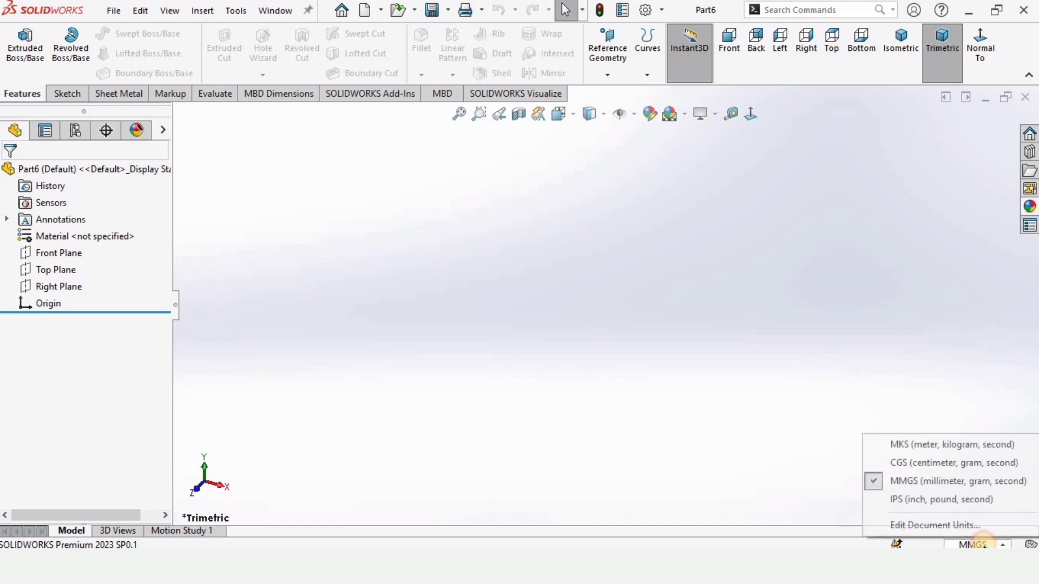
Set the document units to MMGS and apply the Plain White scene.
{"action": "left_click", "coordinate": [930, 481]}
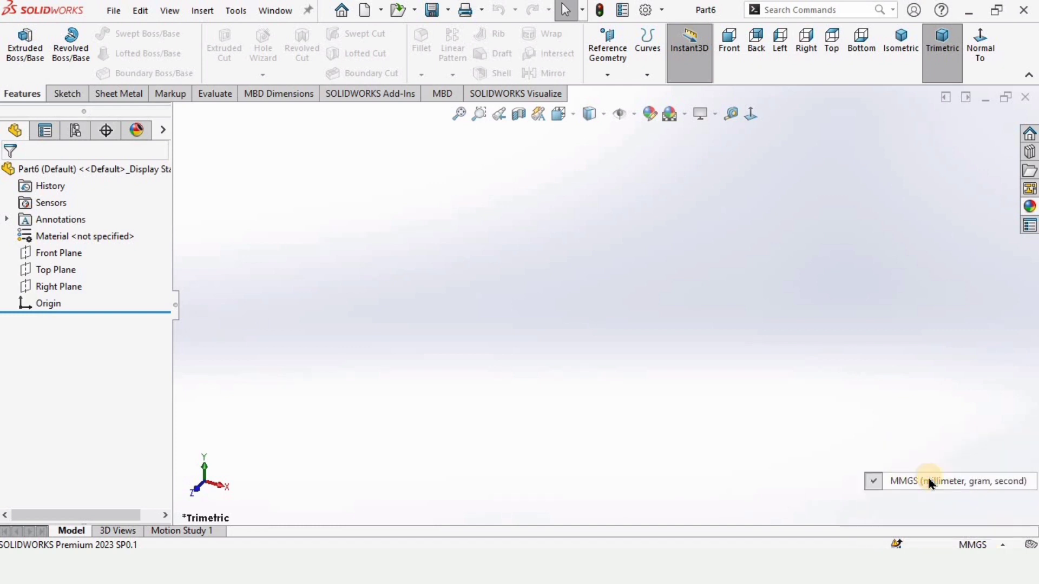
{"action": "left_click", "coordinate": [686, 117]}
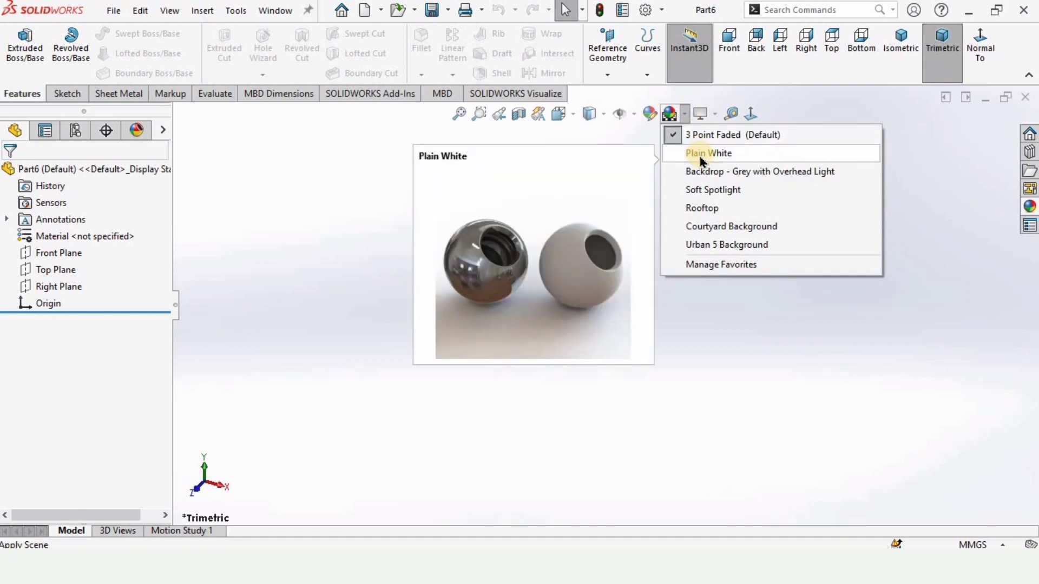
{"action": "left_click", "coordinate": [701, 157]}
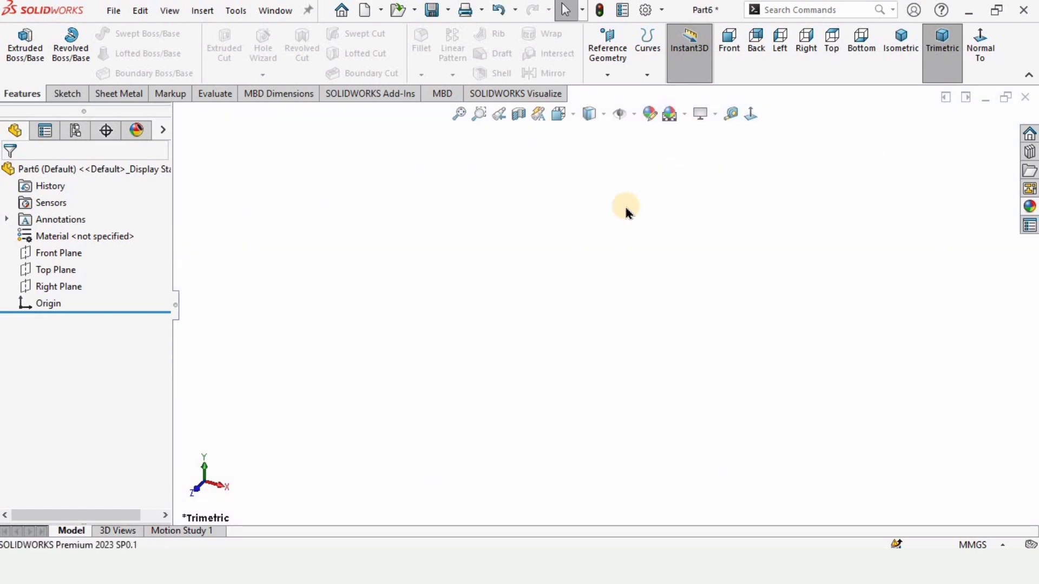
Start a sketch on the Front Plane and draw a center rectangle about 141 mm wide, centred on the origin.
{"action": "left_click", "coordinate": [60, 252]}
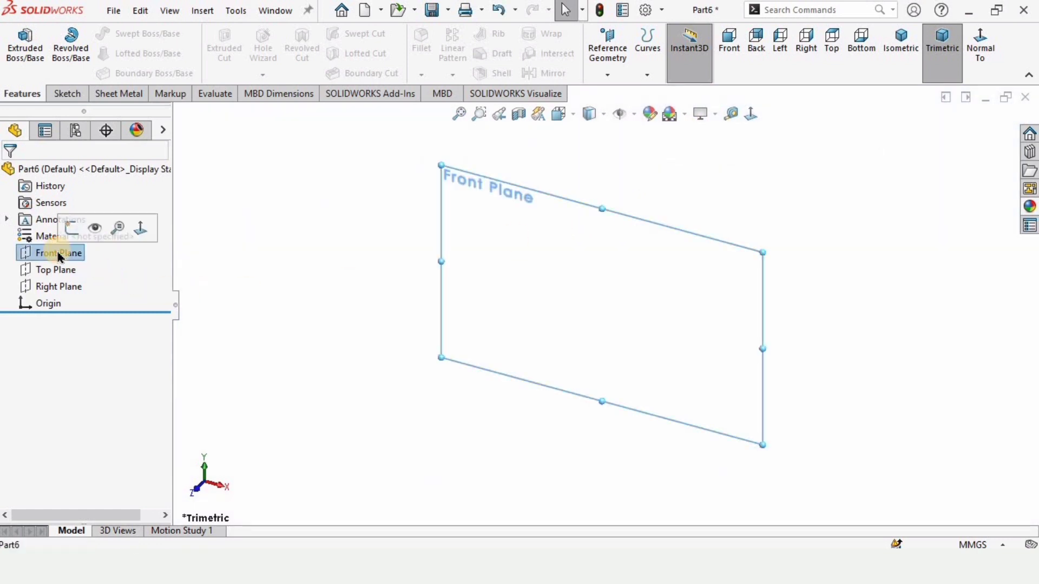
{"action": "left_click", "coordinate": [72, 232]}
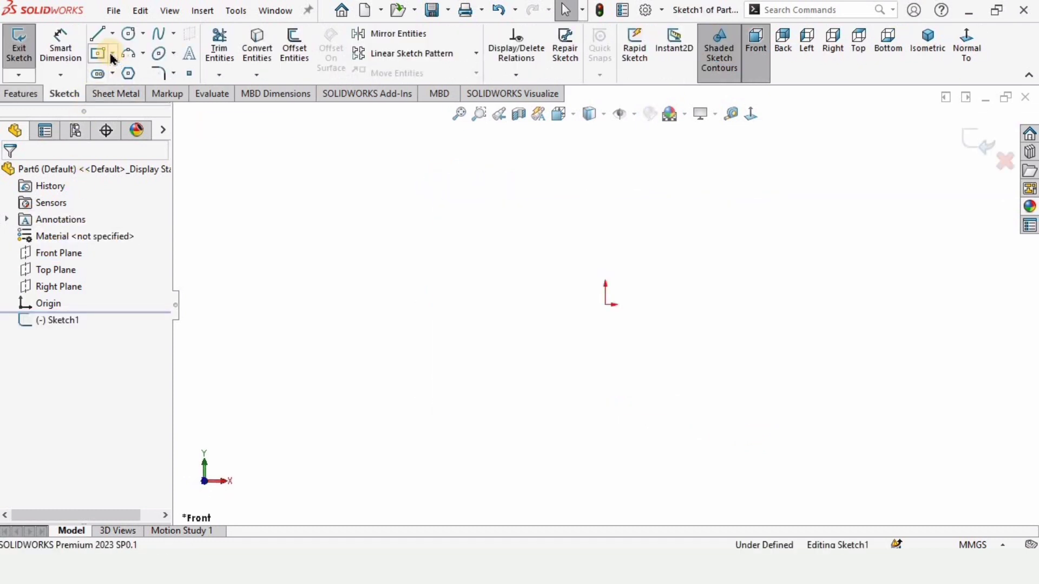
{"action": "left_click", "coordinate": [112, 53]}
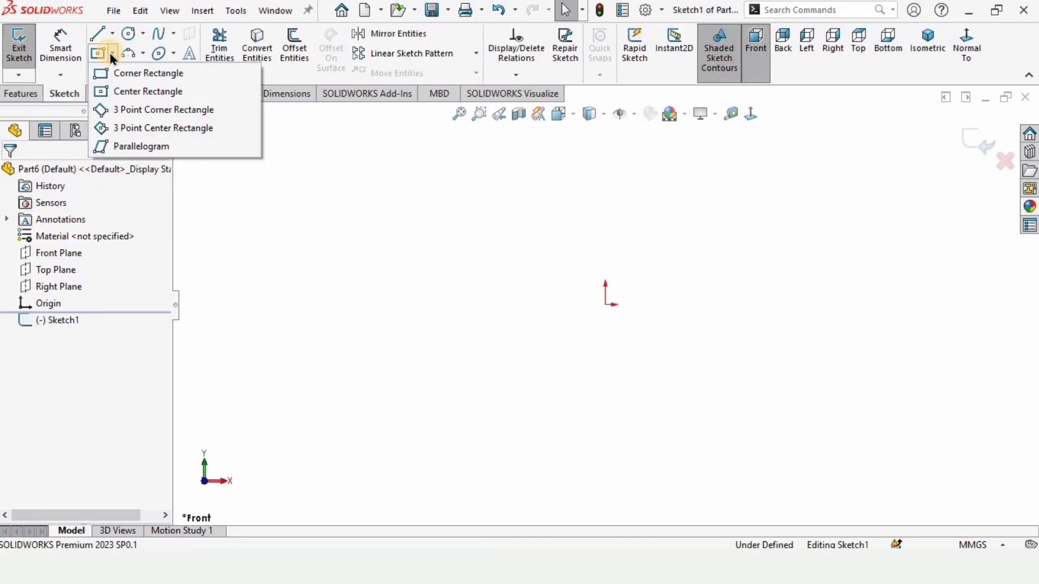
{"action": "left_click", "coordinate": [155, 99]}
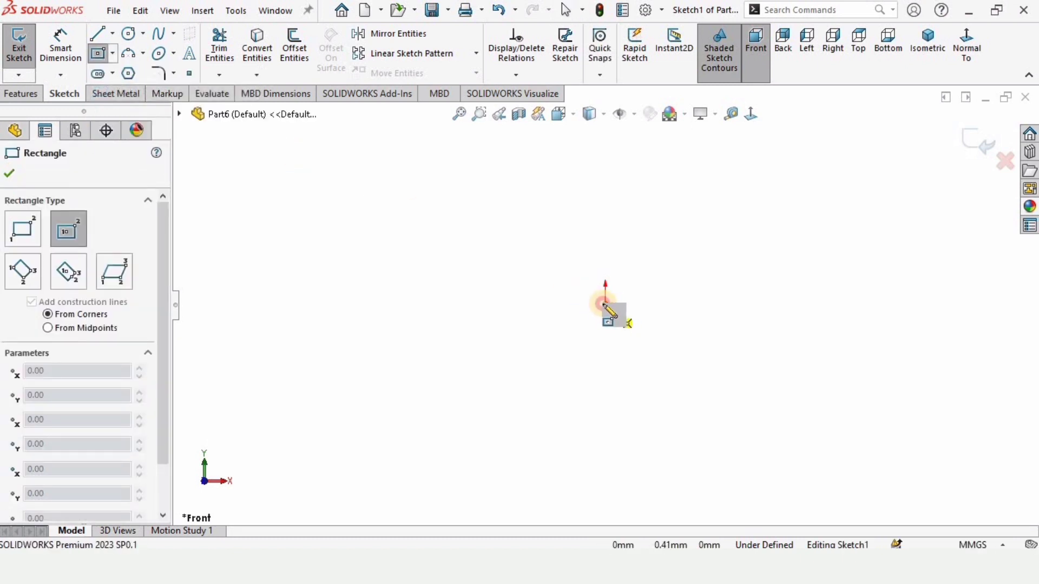
{"action": "left_click", "coordinate": [604, 304]}
{"action": "left_click", "coordinate": [473, 209]}
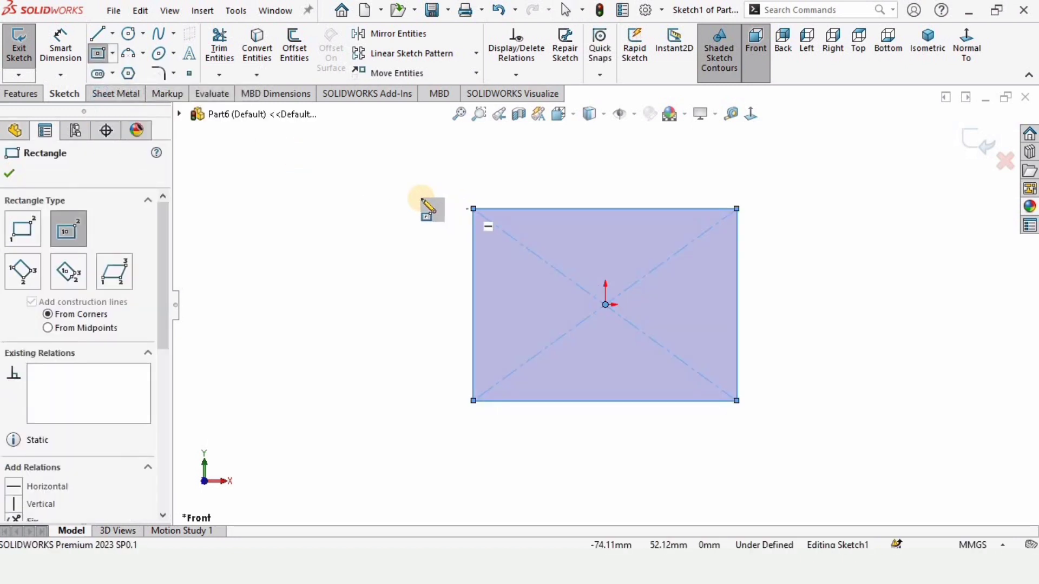
Dimension the rectangle's width and height to 50 mm each.
{"action": "left_click", "coordinate": [72, 57]}
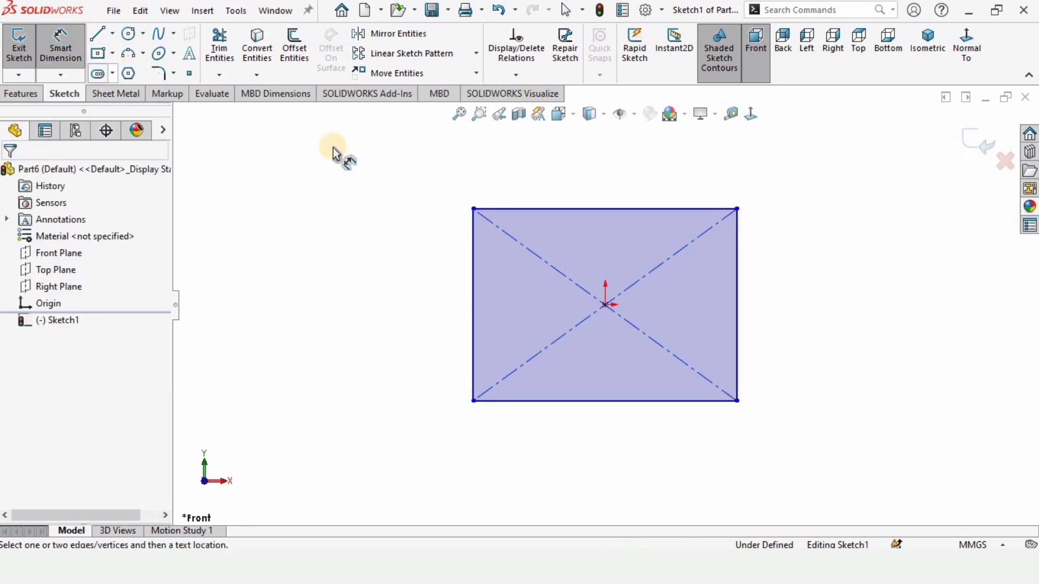
{"action": "left_click", "coordinate": [527, 190]}
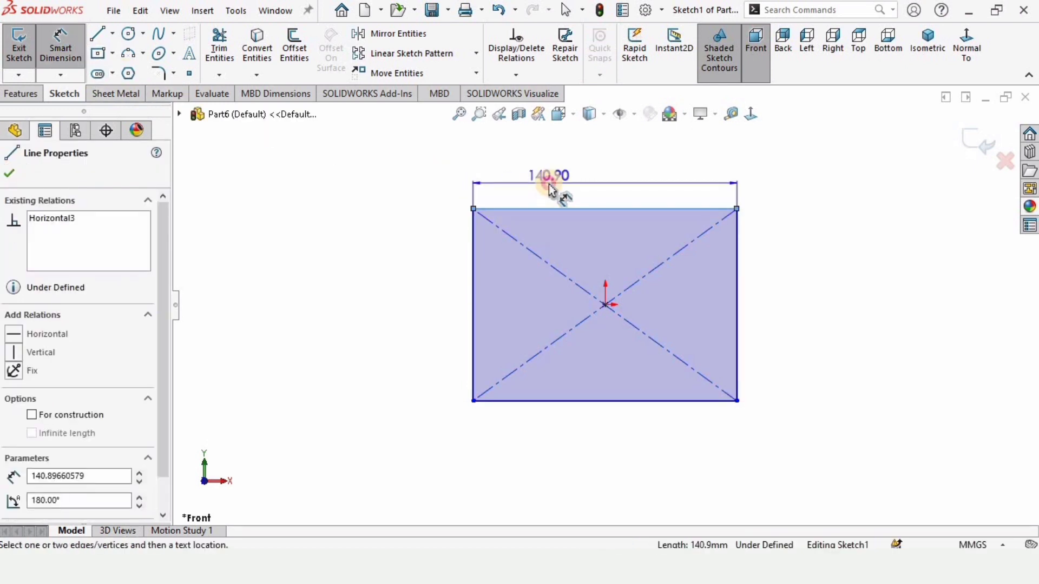
{"action": "left_click", "coordinate": [549, 184]}
{"action": "type", "text": "50"}
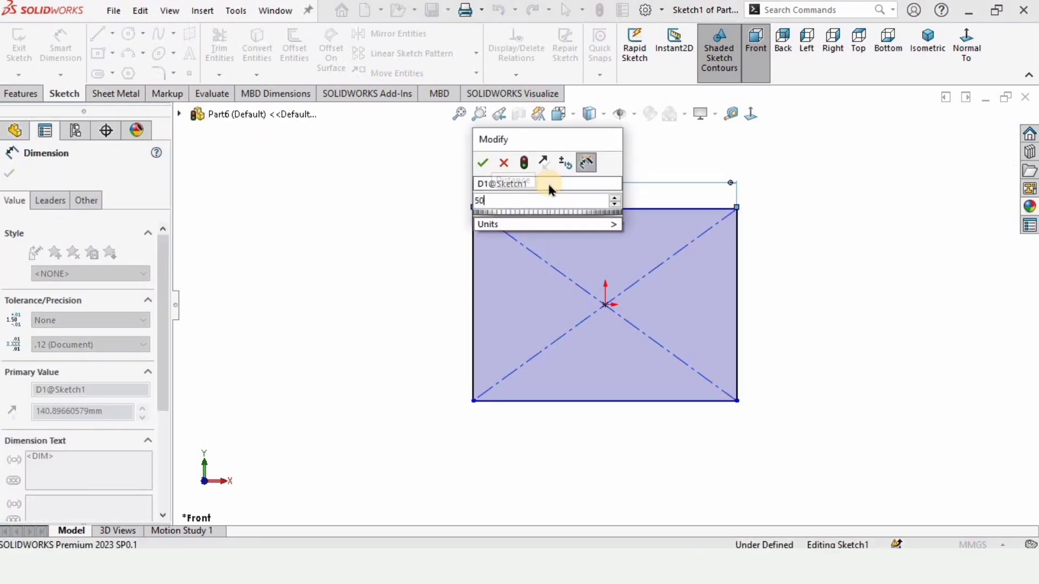
{"action": "key", "text": "Return"}
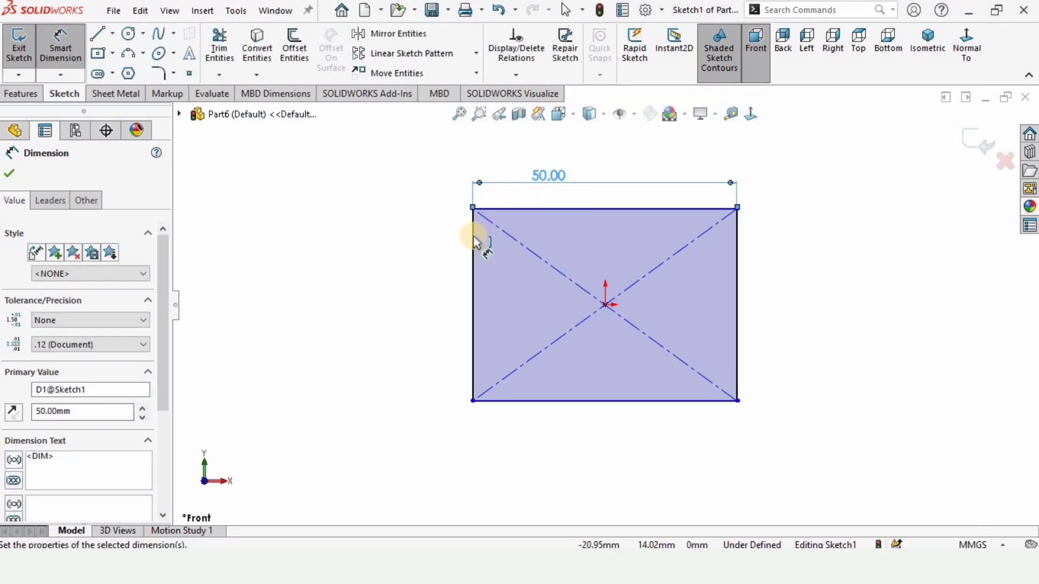
{"action": "left_click", "coordinate": [473, 242]}
{"action": "left_click", "coordinate": [424, 249]}
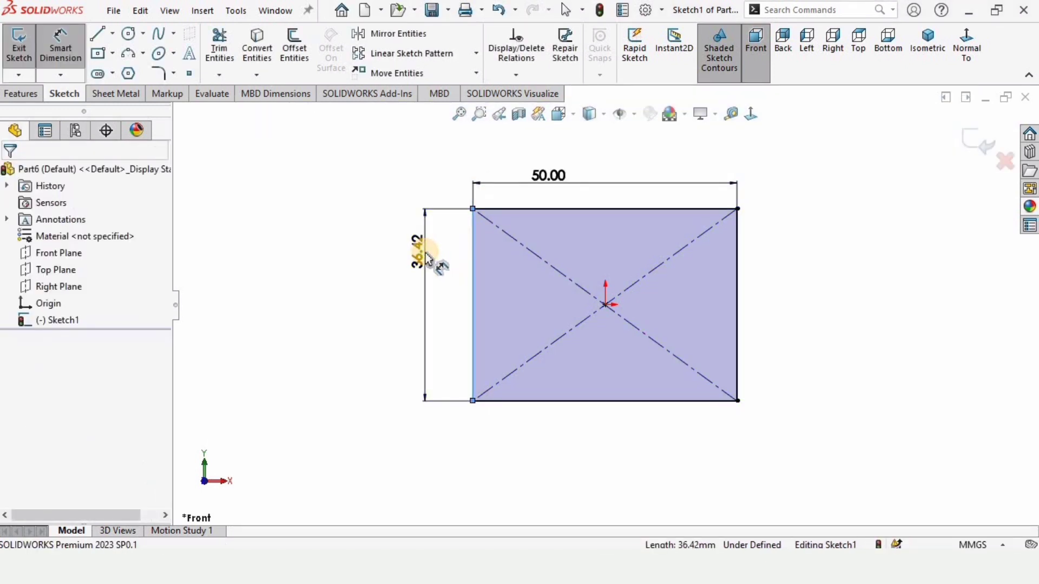
{"action": "type", "text": "5"}
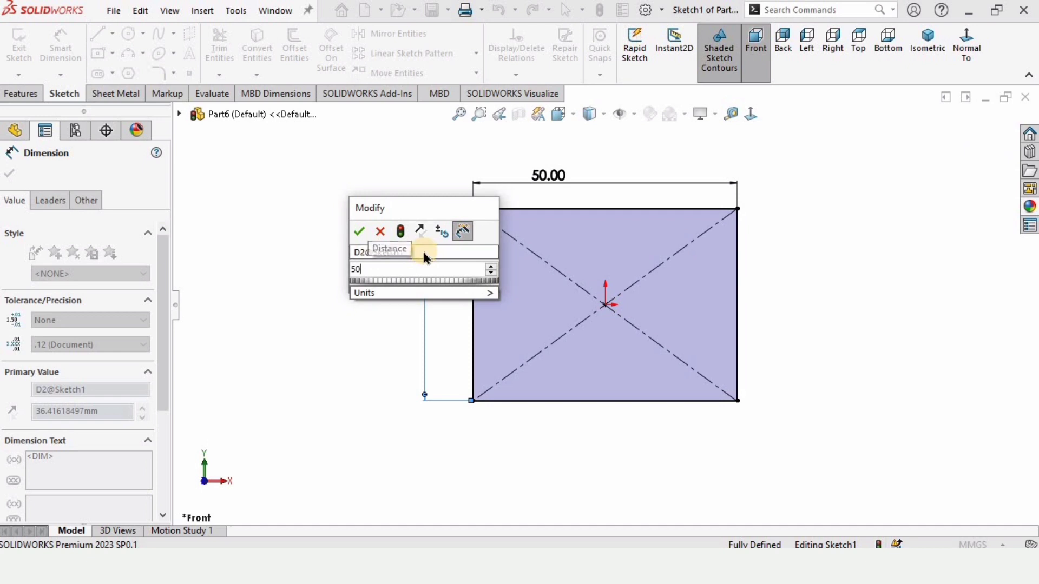
{"action": "type", "text": "0"}
{"action": "key", "text": "Return"}
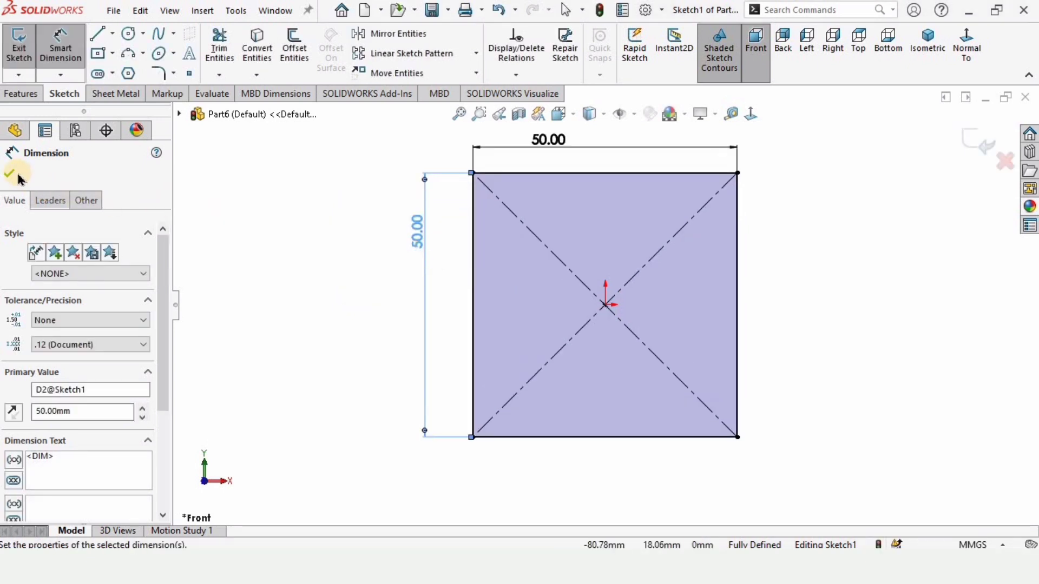
{"action": "left_click", "coordinate": [9, 173]}
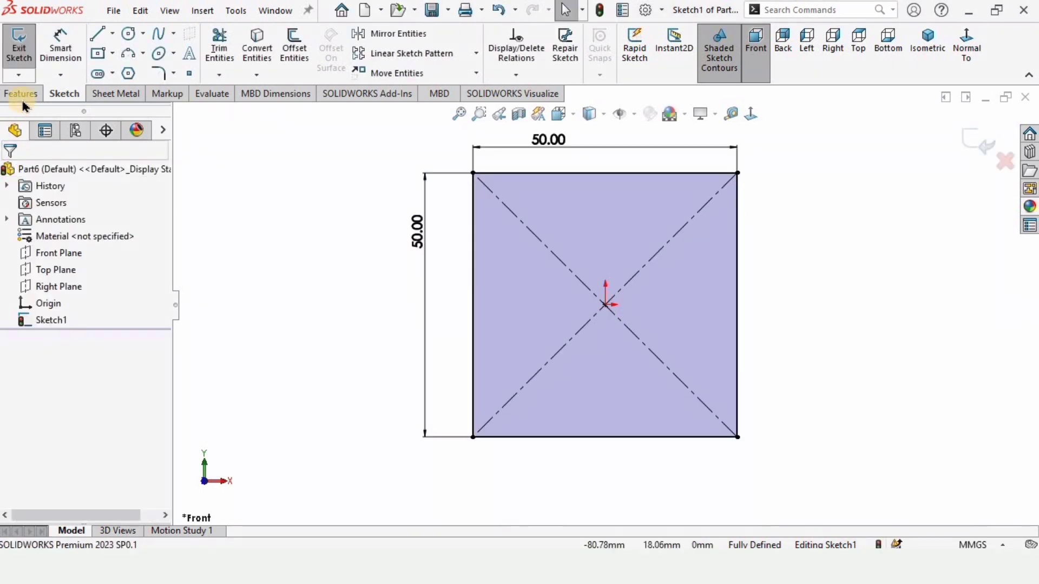
Extrude the square sketch 50 mm as a blind boss to form a cube.
{"action": "left_click", "coordinate": [22, 94]}
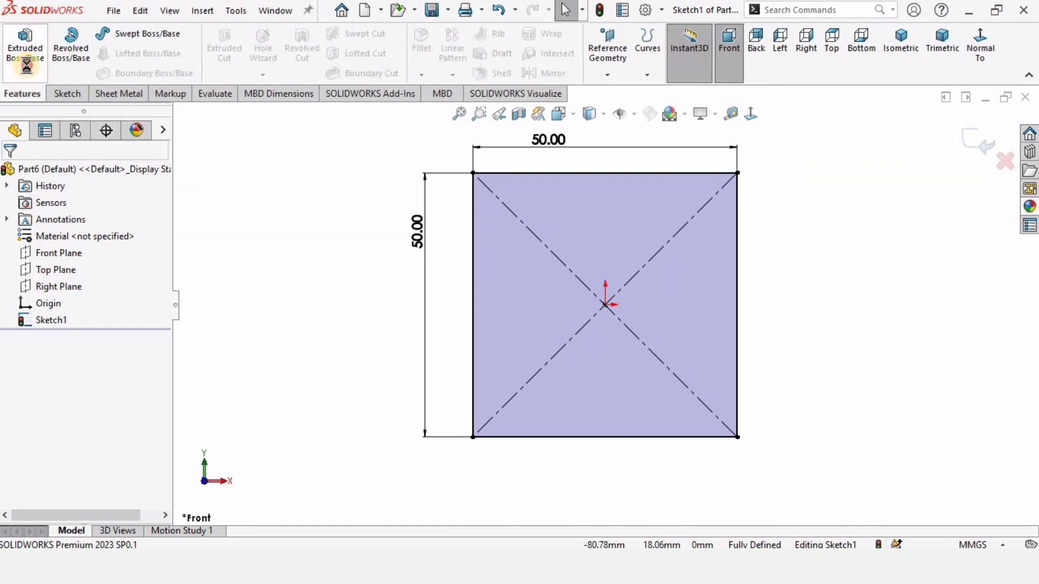
{"action": "left_click", "coordinate": [26, 59]}
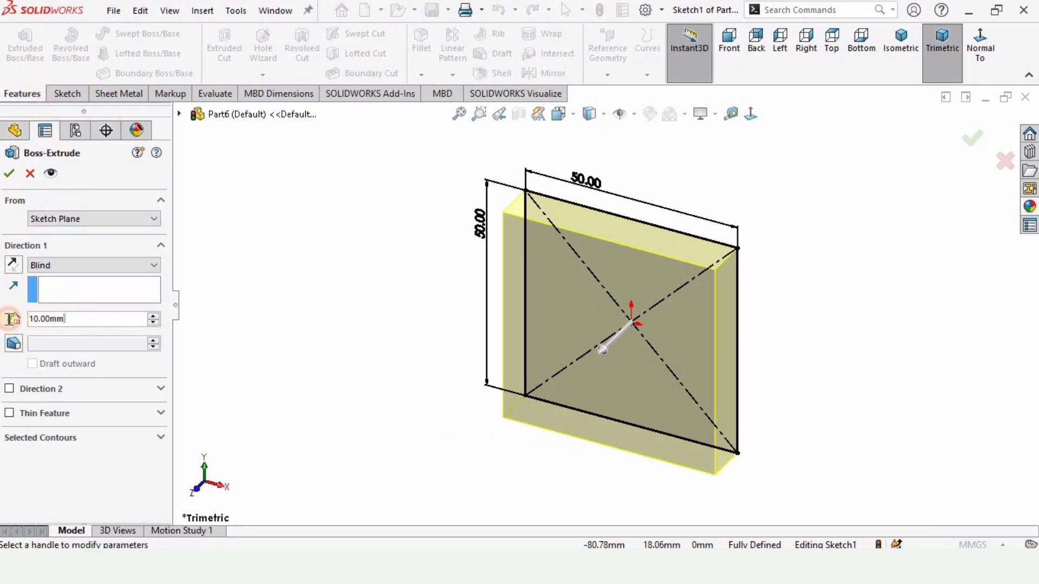
{"action": "type", "text": "50"}
{"action": "key", "text": "Return"}
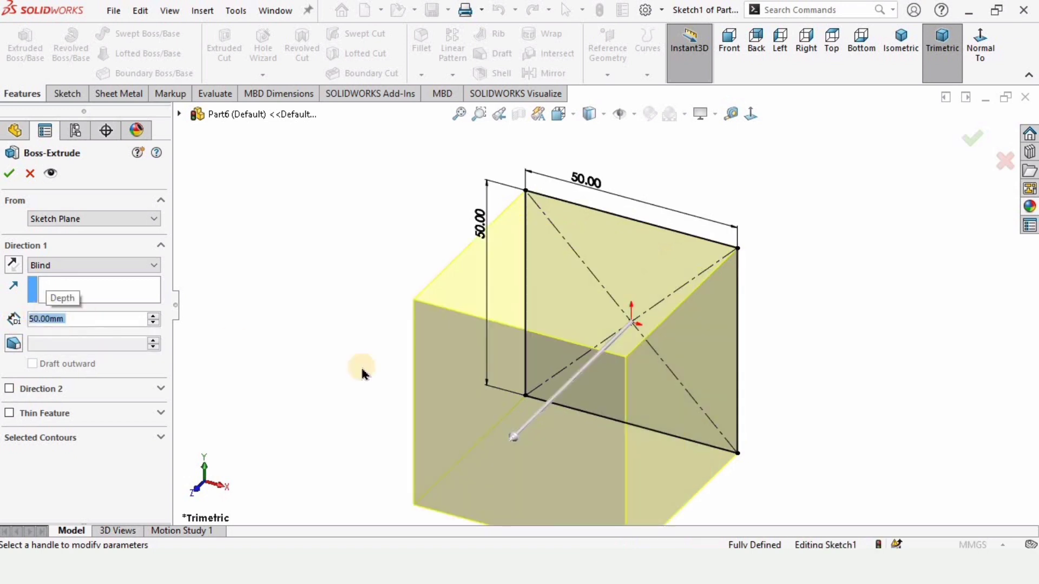
{"action": "left_click", "coordinate": [11, 175]}
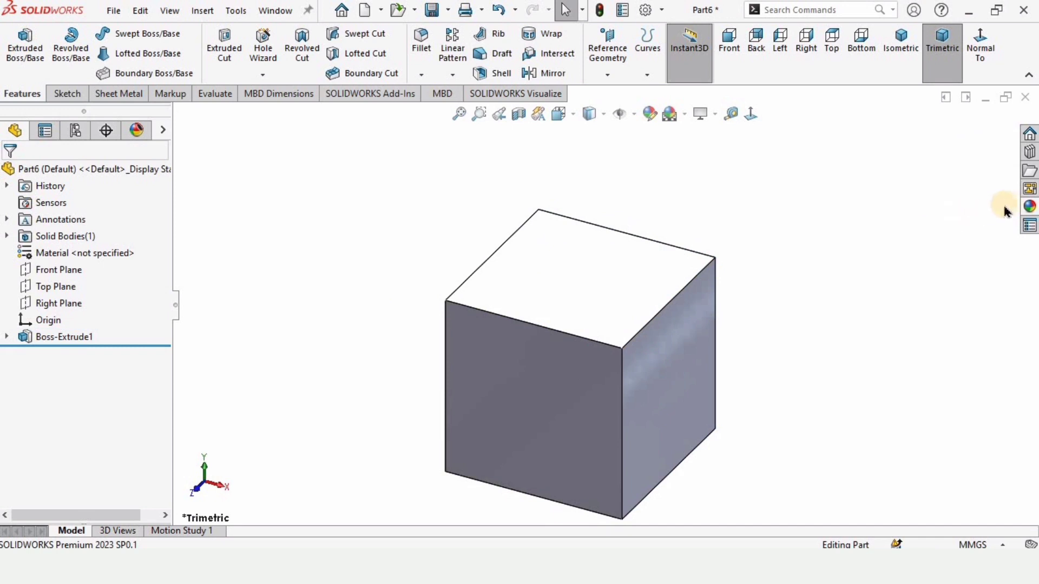
Apply the machined steel appearance to the cube.
{"action": "left_click", "coordinate": [1030, 206]}
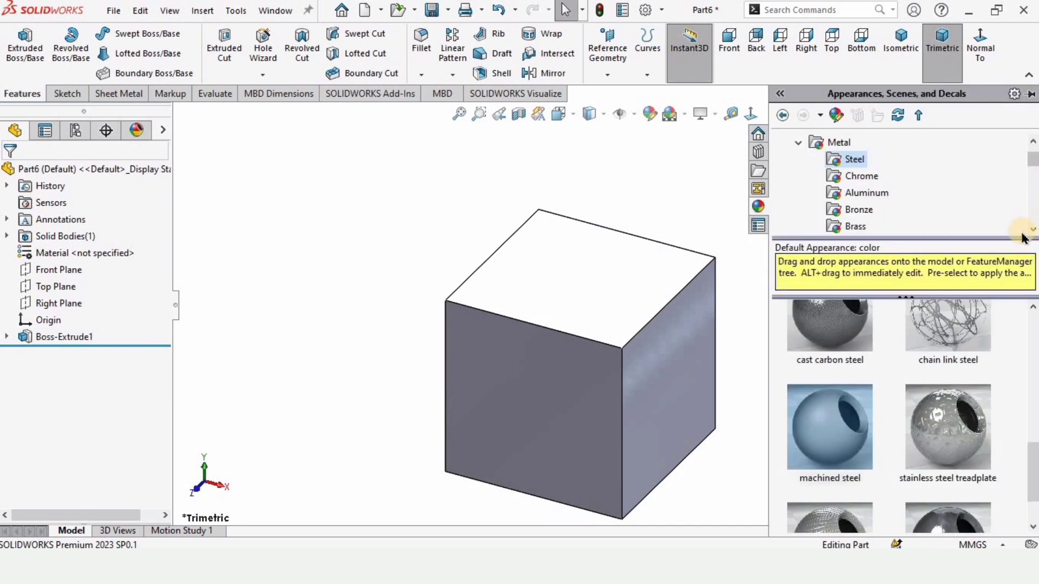
{"action": "double_click", "coordinate": [830, 428]}
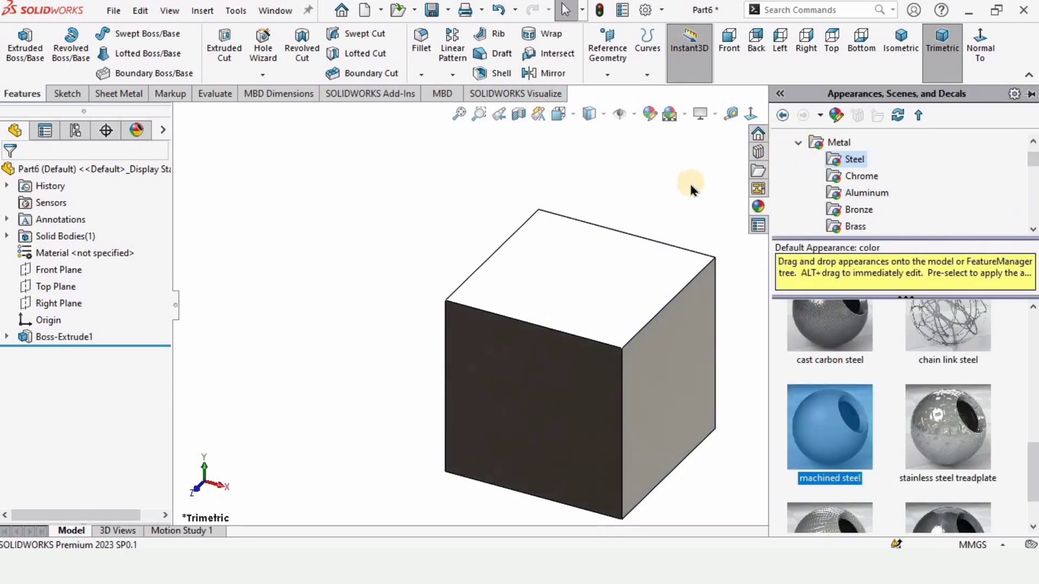
{"action": "left_click", "coordinate": [691, 190]}
Start a Chamfer feature and go through its chamfer types, returning to the angle-distance type.
{"action": "middle_click_drag", "start_coordinate": [696, 379], "coordinate": [592, 347]}
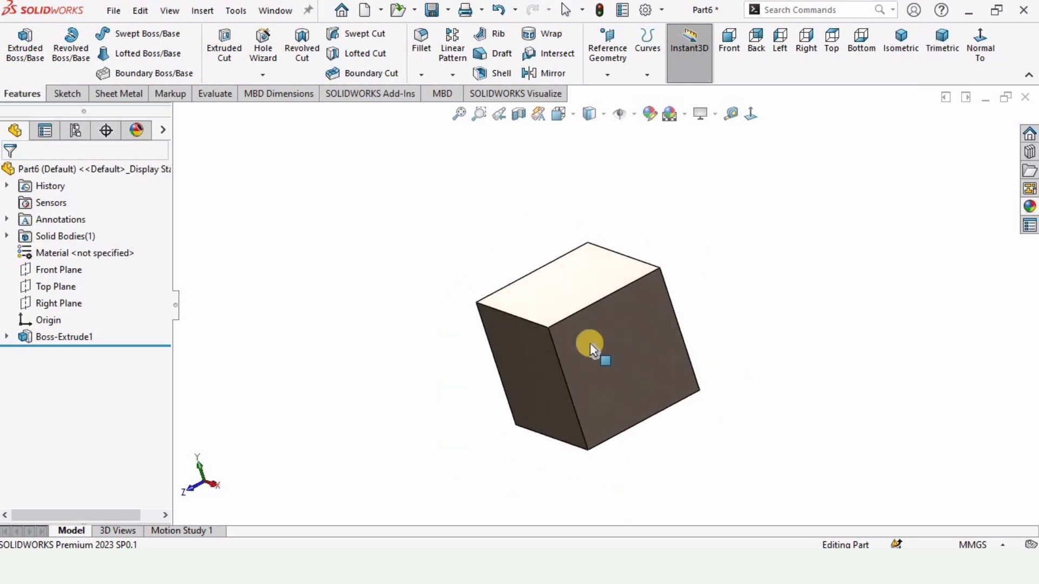
{"action": "scroll", "coordinate": [591, 348], "scroll_direction": "down", "scroll_amount": 2}
{"action": "left_click", "coordinate": [418, 76]}
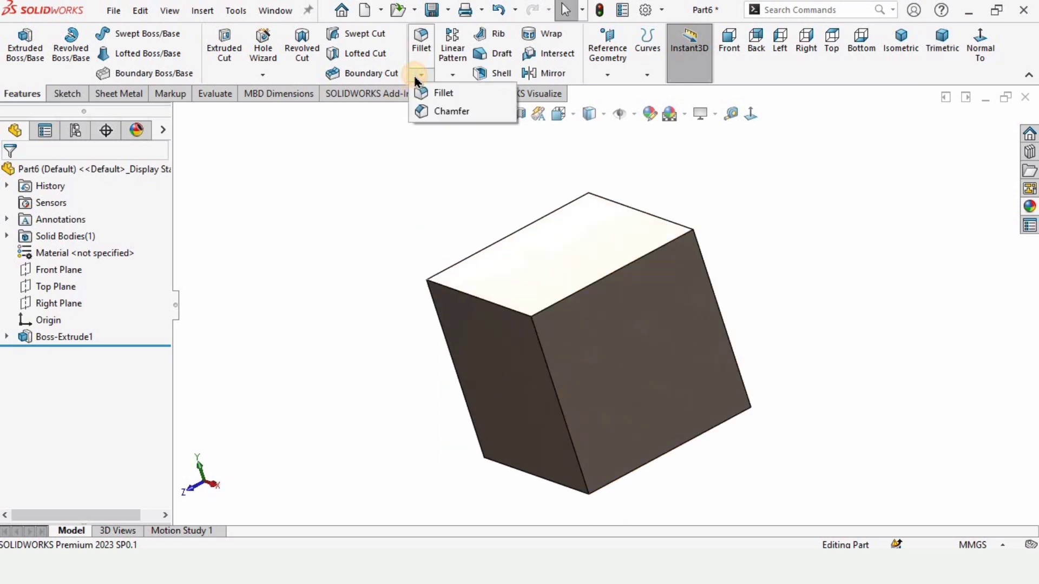
{"action": "left_click", "coordinate": [459, 115]}
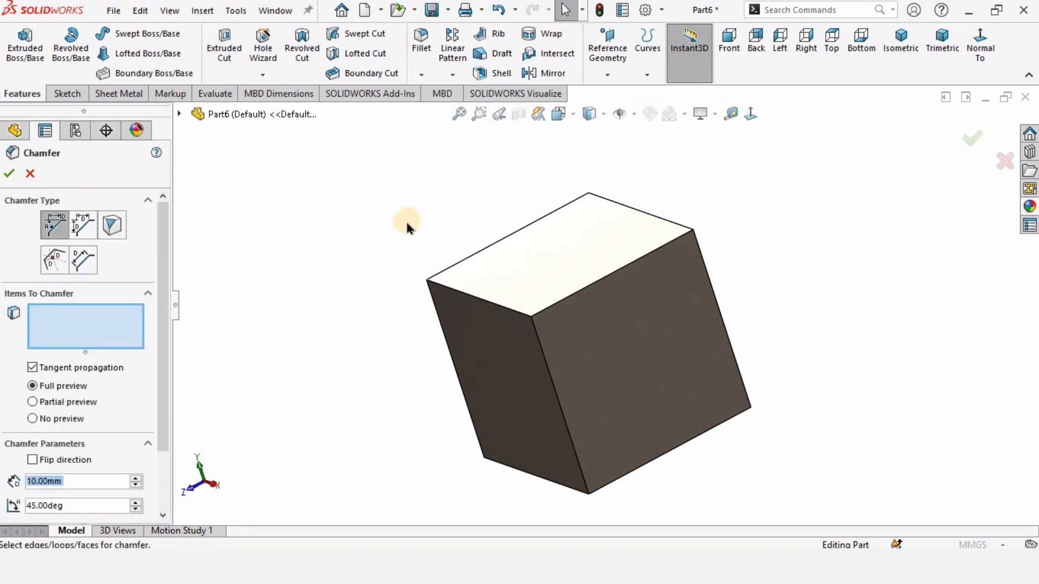
{"action": "left_click_drag", "start_coordinate": [181, 226], "coordinate": [198, 226]}
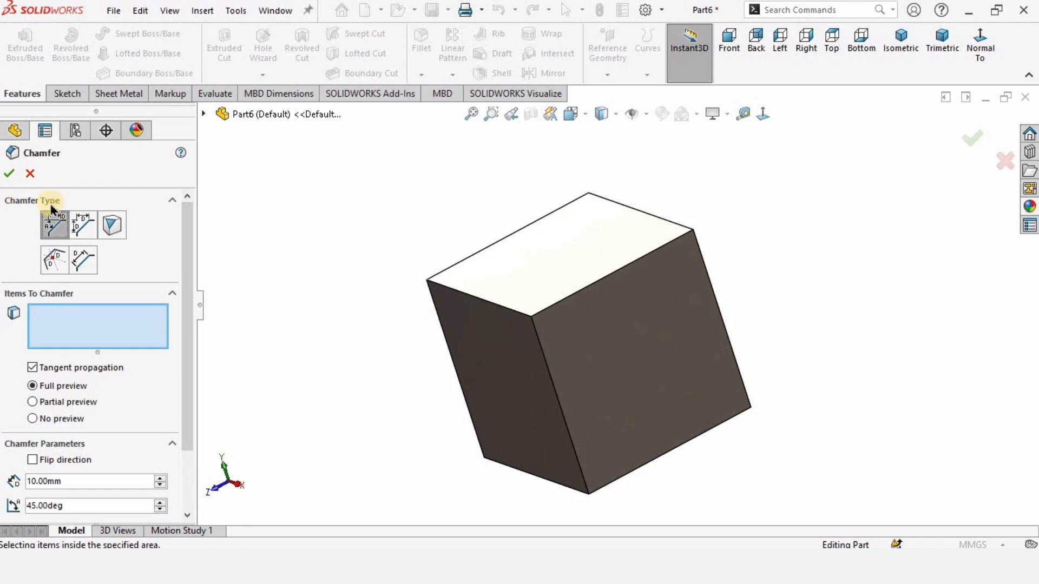
{"action": "left_click", "coordinate": [82, 225]}
{"action": "left_click", "coordinate": [110, 230]}
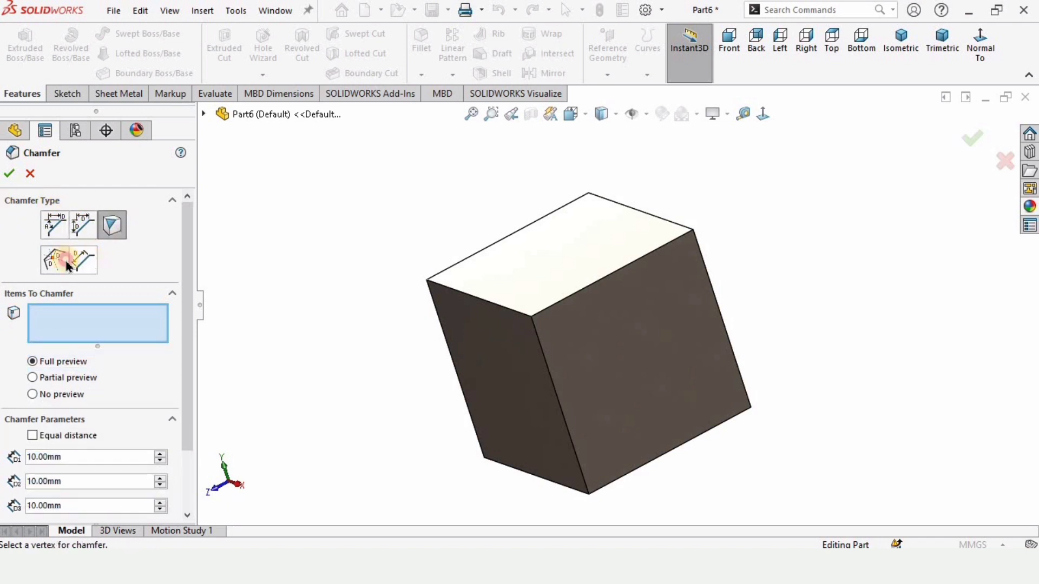
{"action": "left_click", "coordinate": [83, 260]}
{"action": "left_click", "coordinate": [54, 259]}
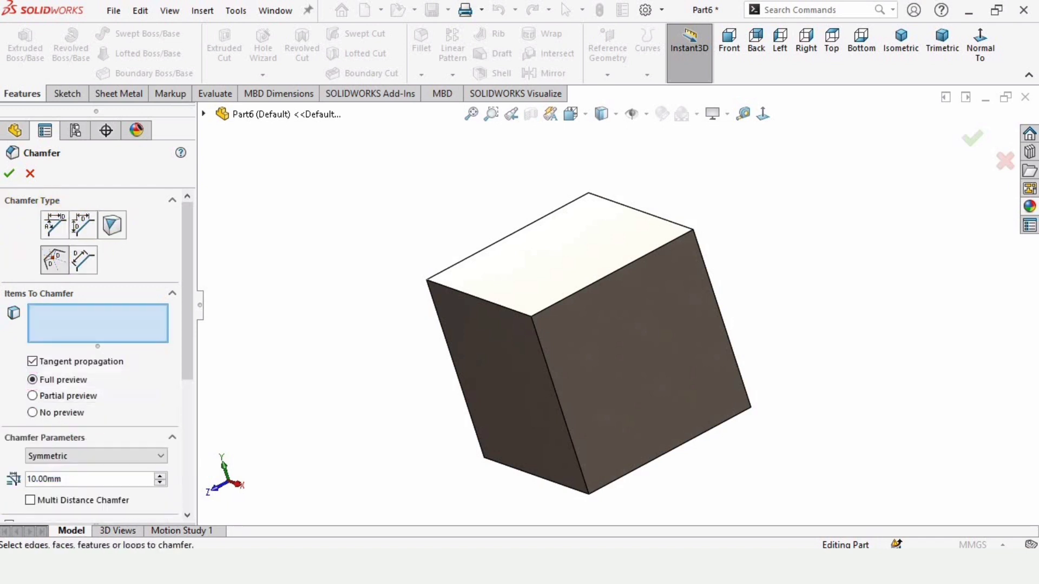
{"action": "left_click", "coordinate": [58, 230]}
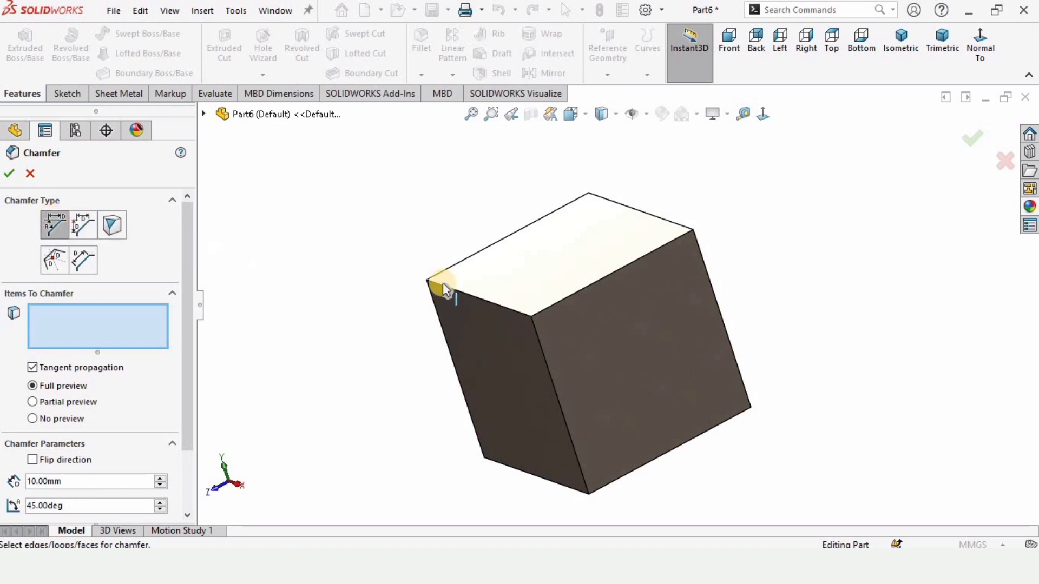
Select the cube's top right edge for the angle-distance chamfer.
{"action": "scroll", "coordinate": [538, 297], "scroll_direction": "down", "scroll_amount": 3}
{"action": "middle_click_drag", "start_coordinate": [538, 297], "coordinate": [563, 273]}
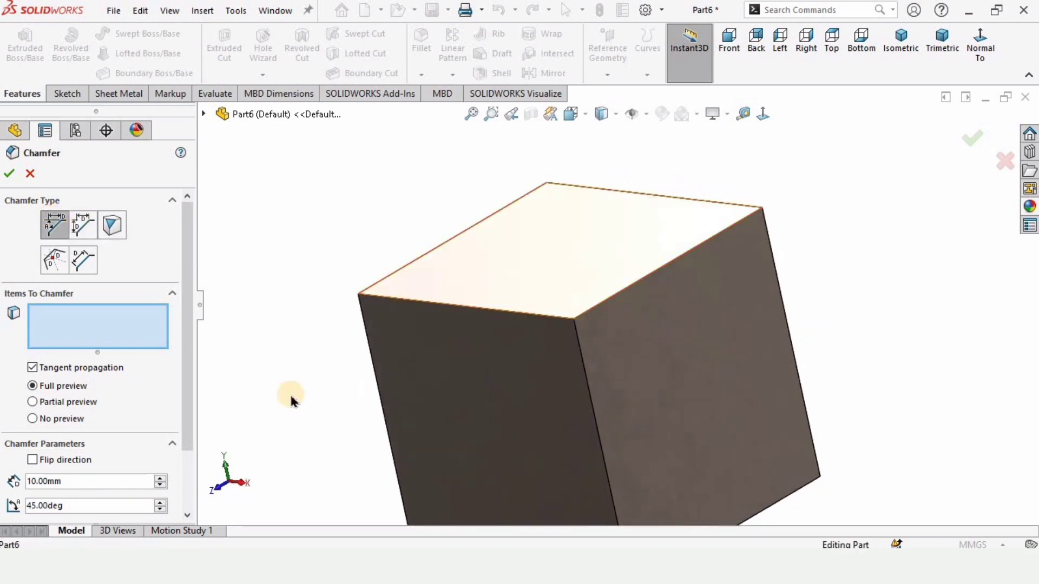
{"action": "left_click_drag", "start_coordinate": [186, 270], "coordinate": [156, 370]}
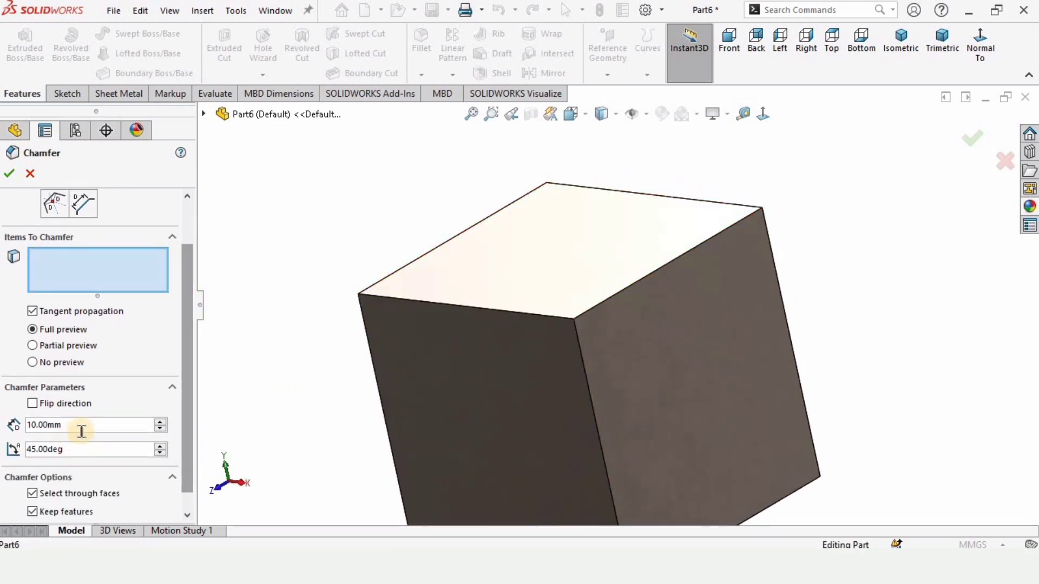
{"action": "left_click", "coordinate": [42, 425]}
{"action": "left_click", "coordinate": [59, 454]}
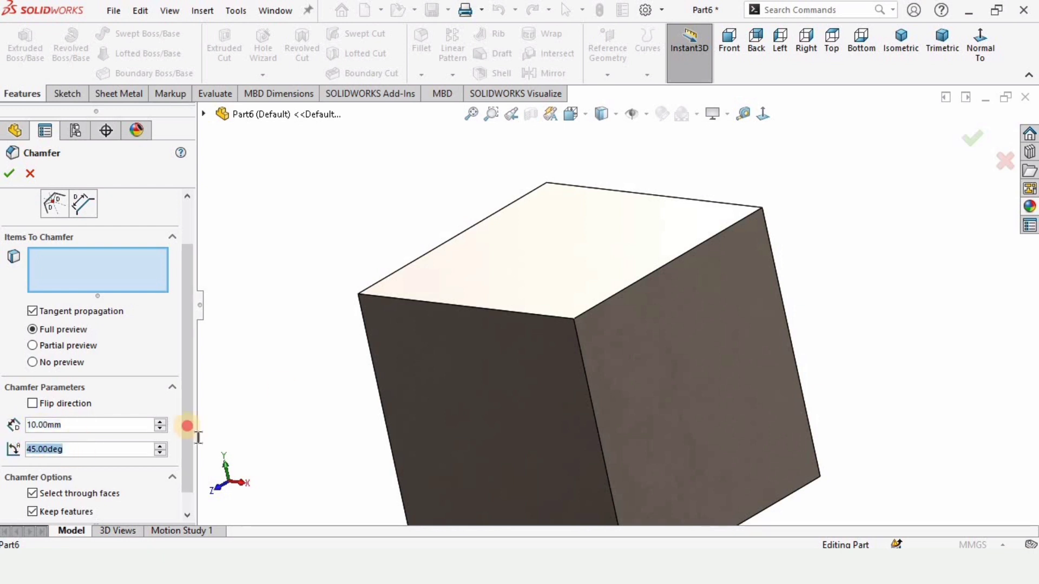
{"action": "left_click", "coordinate": [623, 288]}
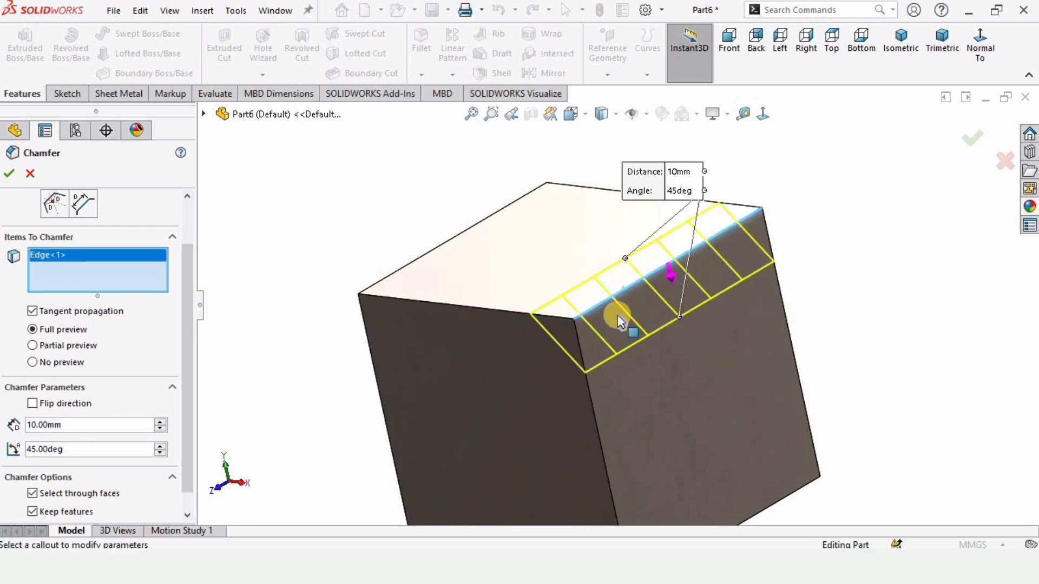
Set the edge chamfer's distance to 7 mm and its angle to 60 degrees, and accept the feature.
{"action": "middle_click_drag", "start_coordinate": [507, 339], "coordinate": [530, 318]}
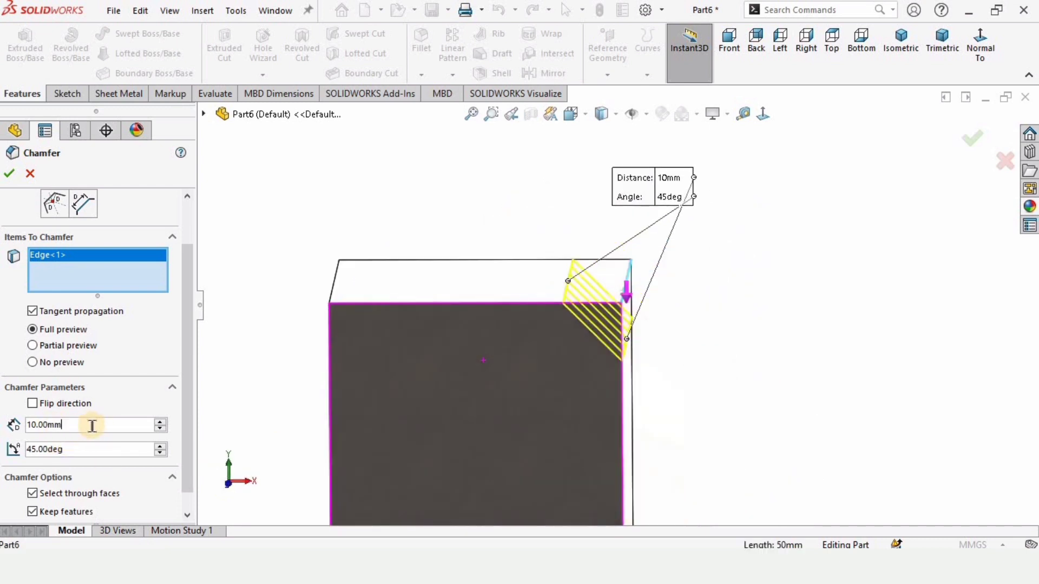
{"action": "left_click_drag", "start_coordinate": [88, 424], "coordinate": [20, 429]}
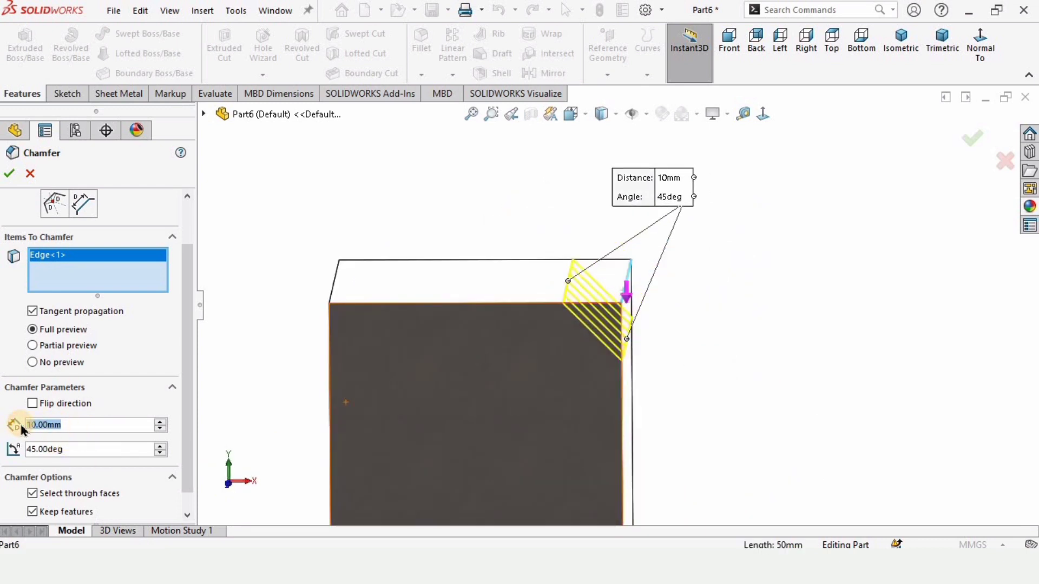
{"action": "type", "text": "7"}
{"action": "key", "text": "Return"}
{"action": "scroll", "coordinate": [557, 302], "scroll_direction": "up", "scroll_amount": 2}
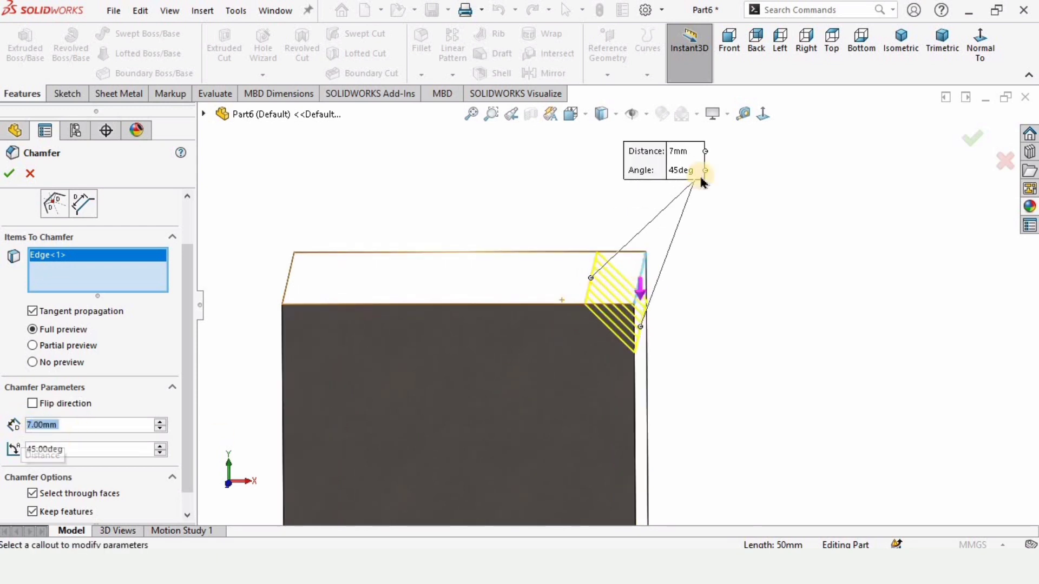
{"action": "left_click", "coordinate": [98, 452]}
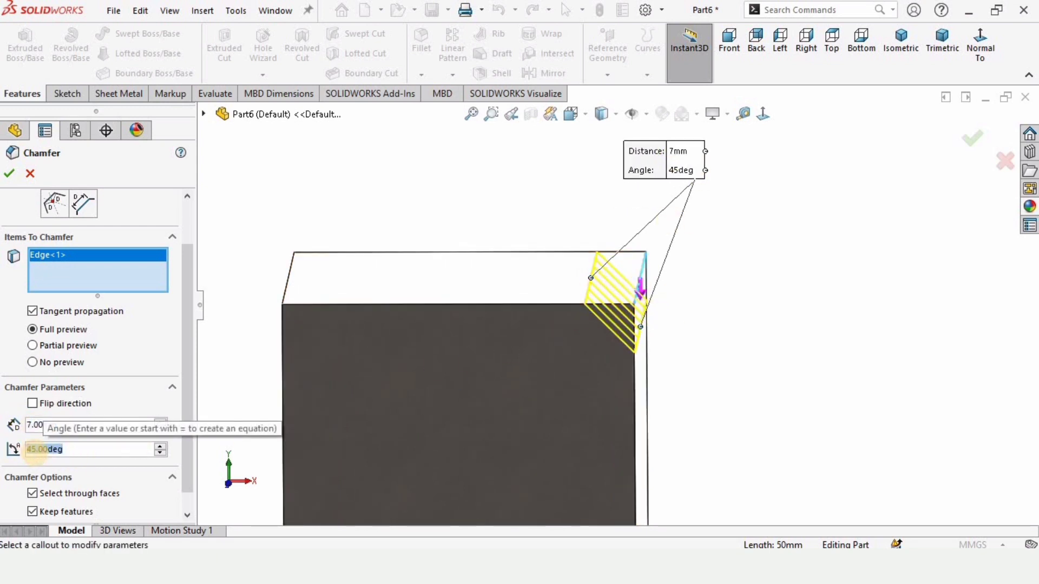
{"action": "type", "text": "60"}
{"action": "key", "text": "Return"}
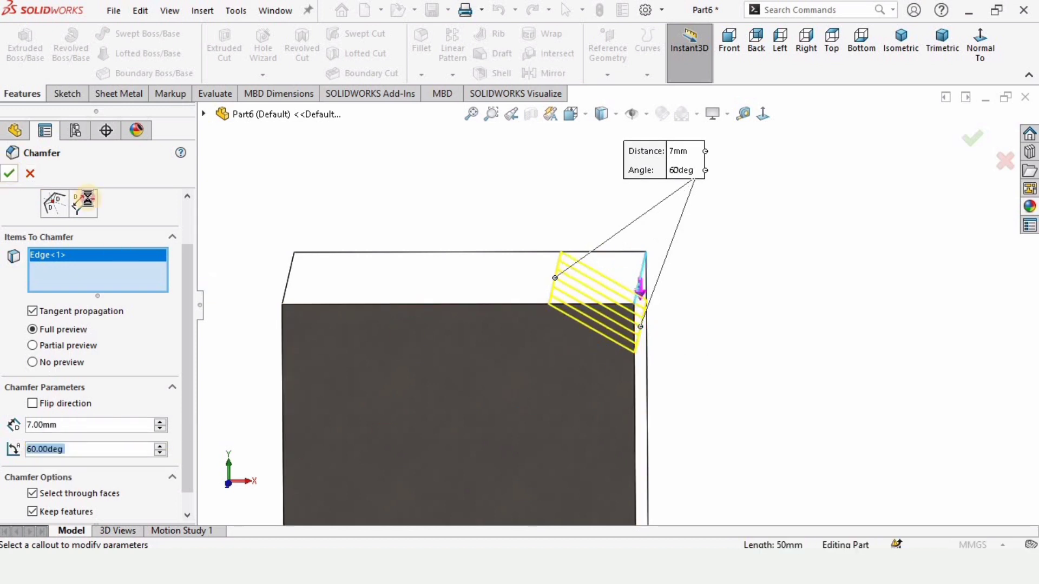
{"action": "scroll", "coordinate": [534, 326], "scroll_direction": "up", "scroll_amount": 2}
{"action": "middle_click_drag", "start_coordinate": [540, 343], "coordinate": [508, 352]}
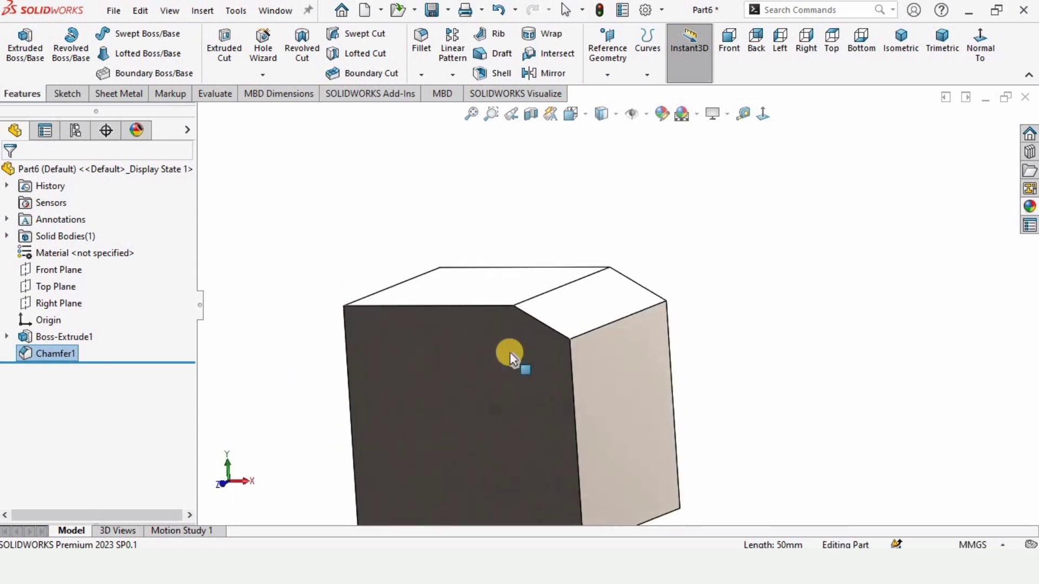
Edit the finished edge chamfer and set its angle to 35 degrees.
{"action": "right_click", "coordinate": [63, 355]}
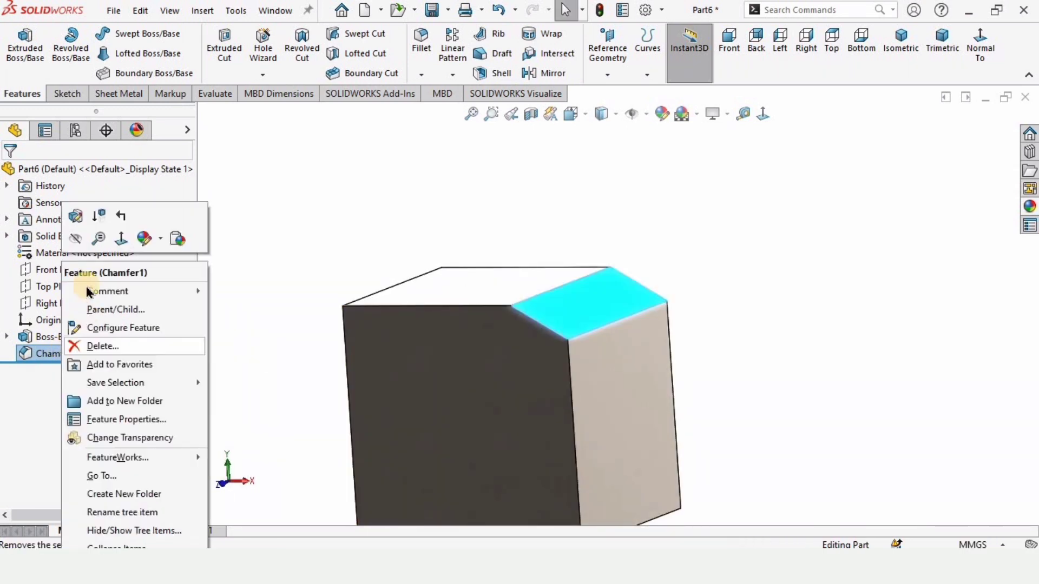
{"action": "left_click", "coordinate": [75, 216]}
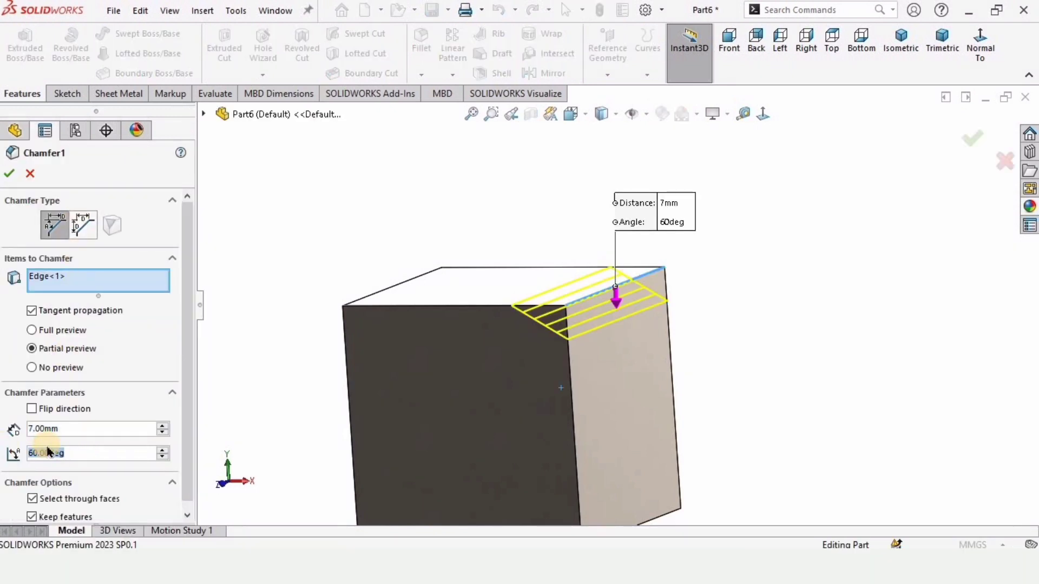
{"action": "type", "text": "35"}
{"action": "key", "text": "Return"}
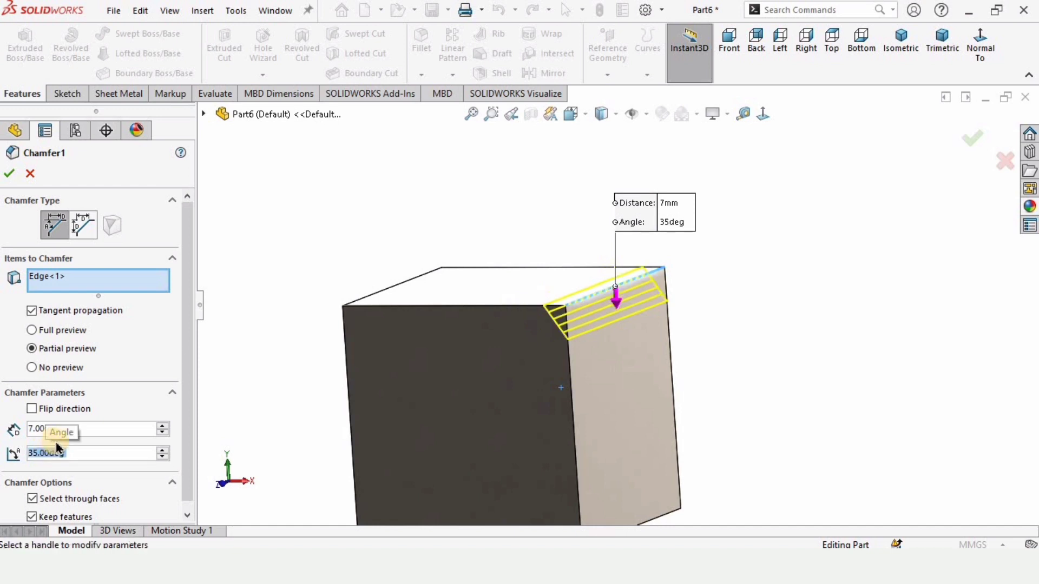
{"action": "middle_click_drag", "start_coordinate": [499, 302], "coordinate": [606, 309]}
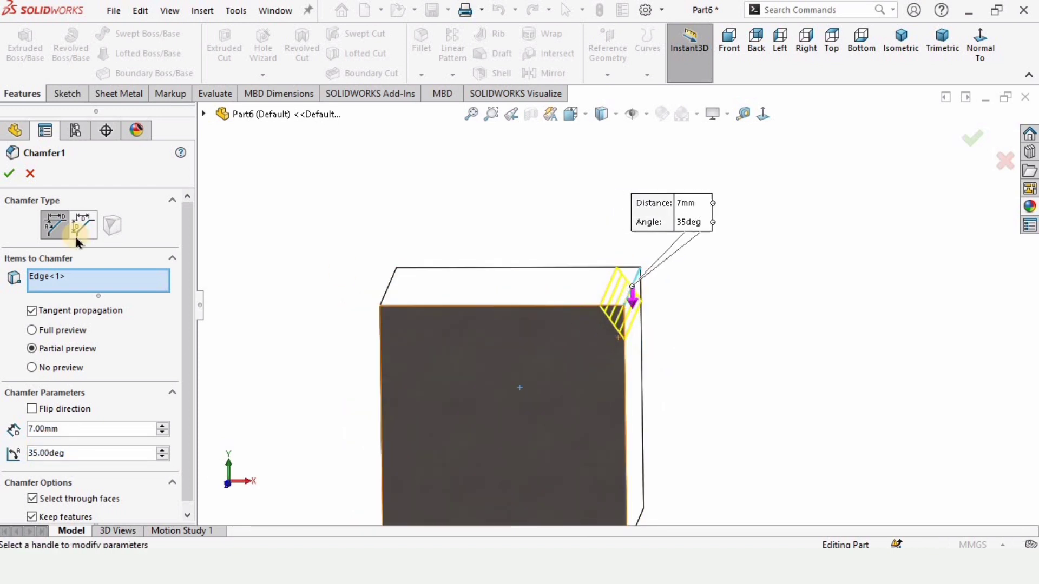
{"action": "left_click", "coordinate": [10, 173]}
{"action": "left_click", "coordinate": [244, 227]}
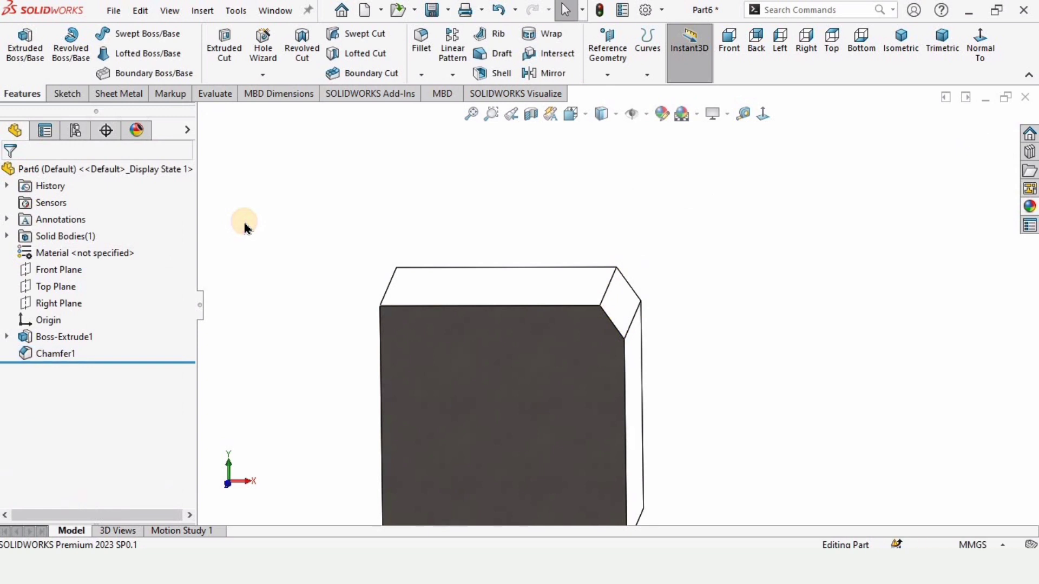
Start a symmetric distance-distance chamfer on the cube's top front edge.
{"action": "left_click", "coordinate": [421, 74]}
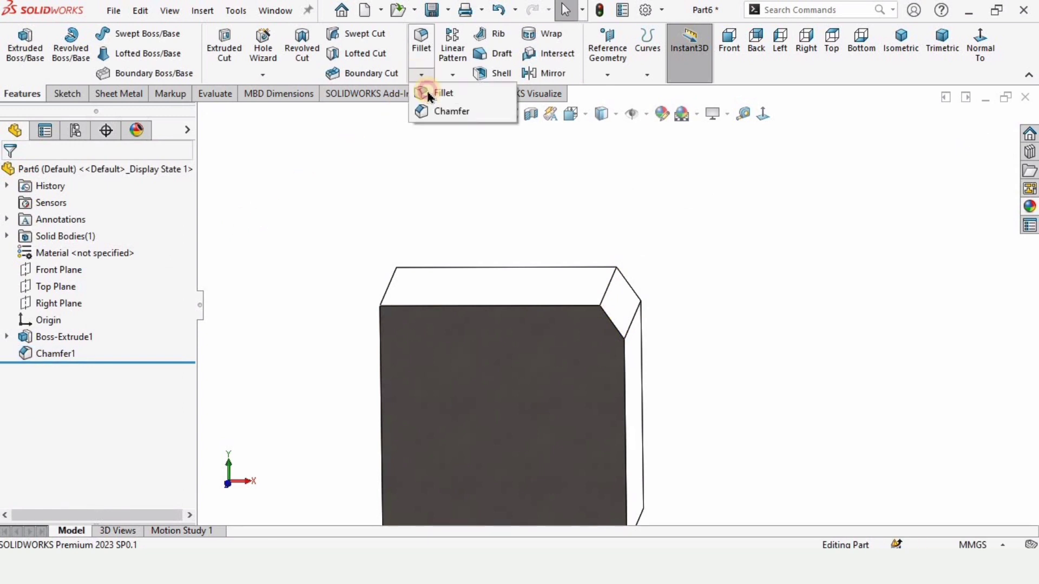
{"action": "left_click", "coordinate": [447, 114]}
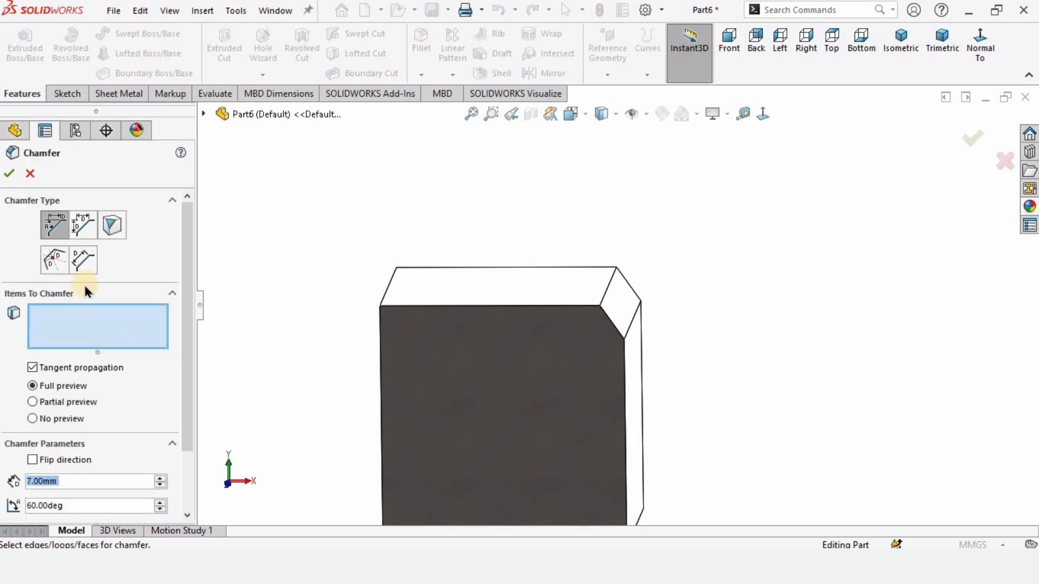
{"action": "left_click", "coordinate": [82, 230]}
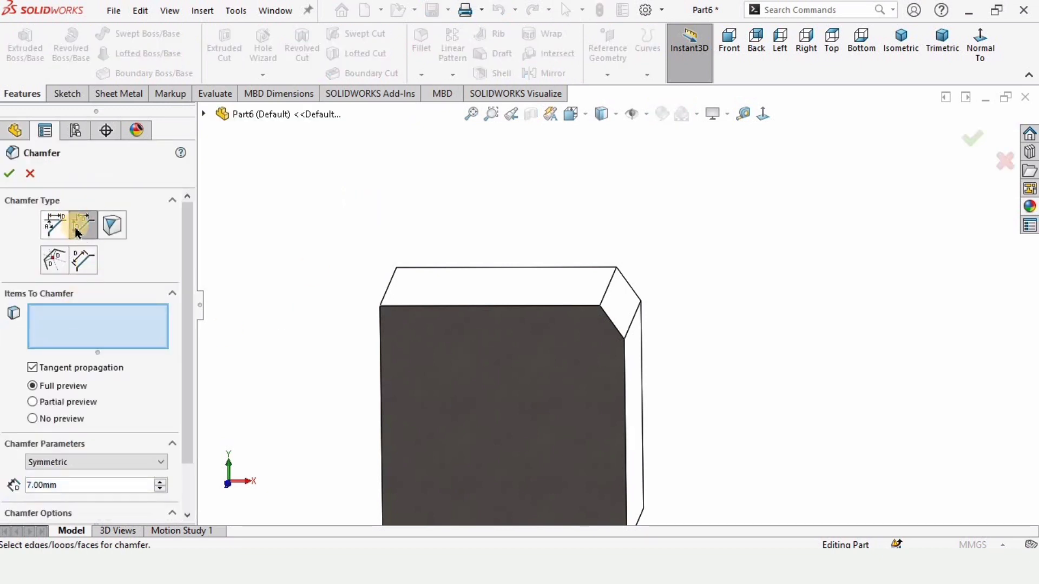
{"action": "mouse_move", "coordinate": [476, 301]}
{"action": "middle_mouse_down"}
{"action": "mouse_move", "coordinate": [521, 294]}
{"action": "mouse_move", "coordinate": [476, 313]}
{"action": "middle_mouse_up"}
{"action": "left_click", "coordinate": [482, 306]}
{"action": "scroll", "coordinate": [479, 341], "scroll_direction": "up", "scroll_amount": 3}
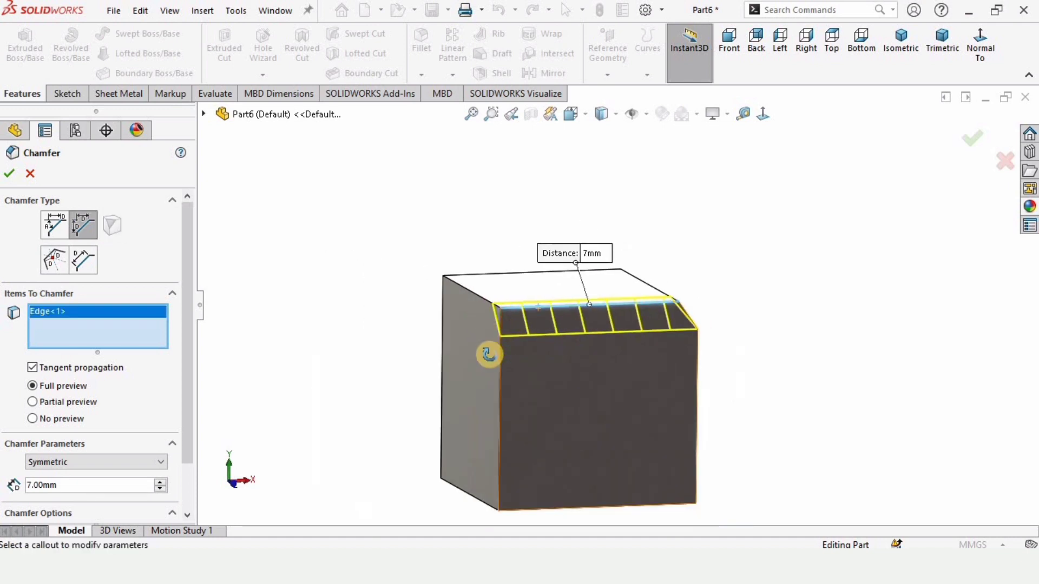
Try symmetric chamfer distances of 8 mm and 12 mm on the top front edge.
{"action": "scroll", "coordinate": [187, 293], "scroll_direction": "down", "scroll_amount": 3}
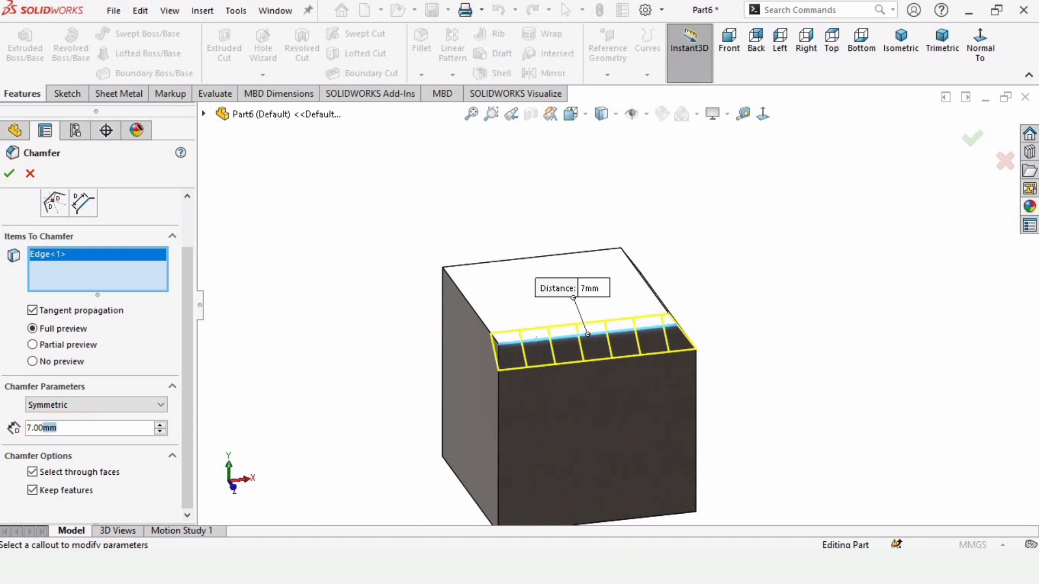
{"action": "type", "text": "8"}
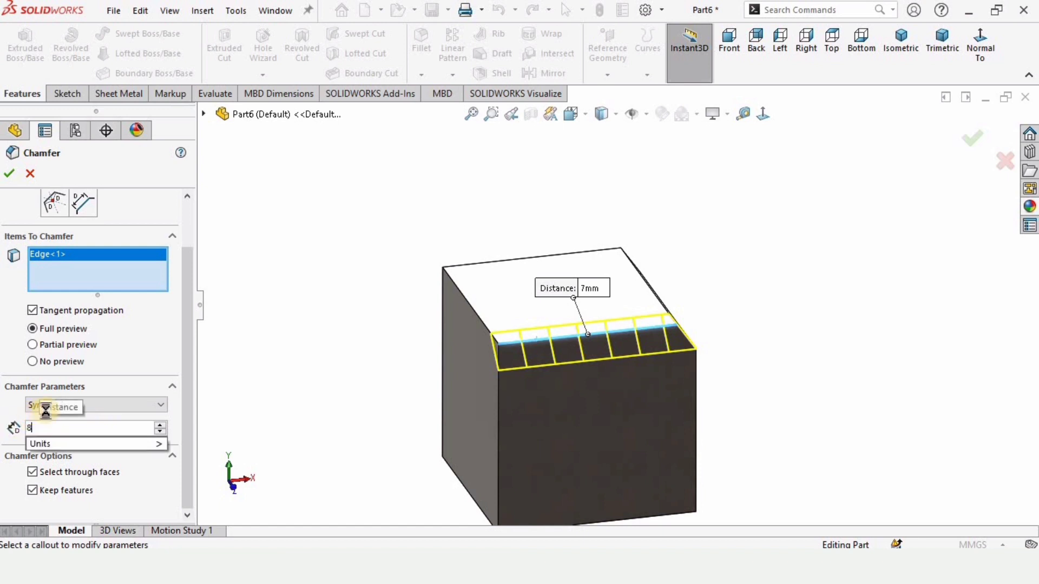
{"action": "key", "text": "Return"}
{"action": "middle_click_drag", "start_coordinate": [540, 371], "coordinate": [697, 284]}
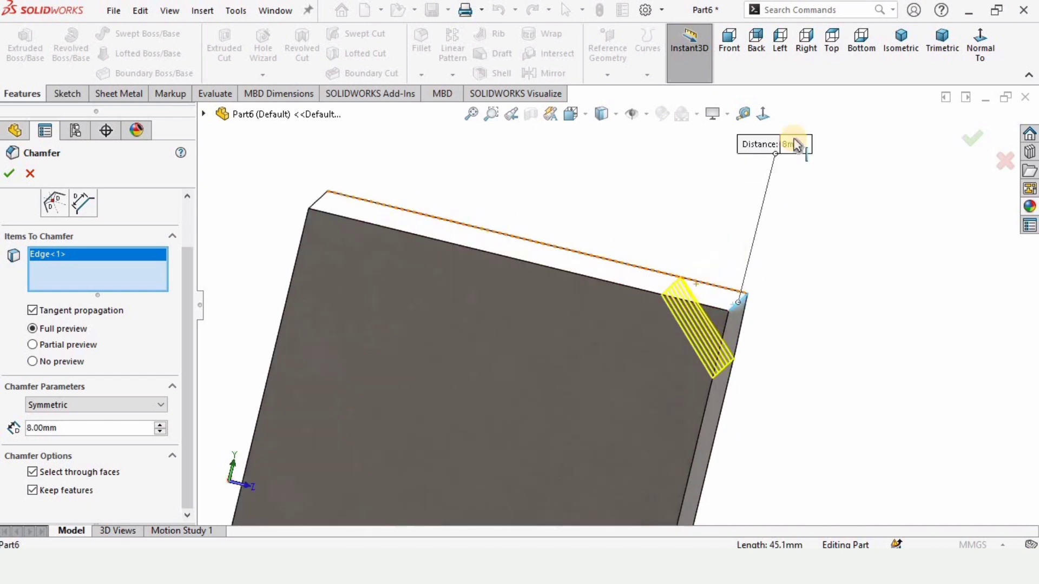
{"action": "left_click", "coordinate": [795, 143]}
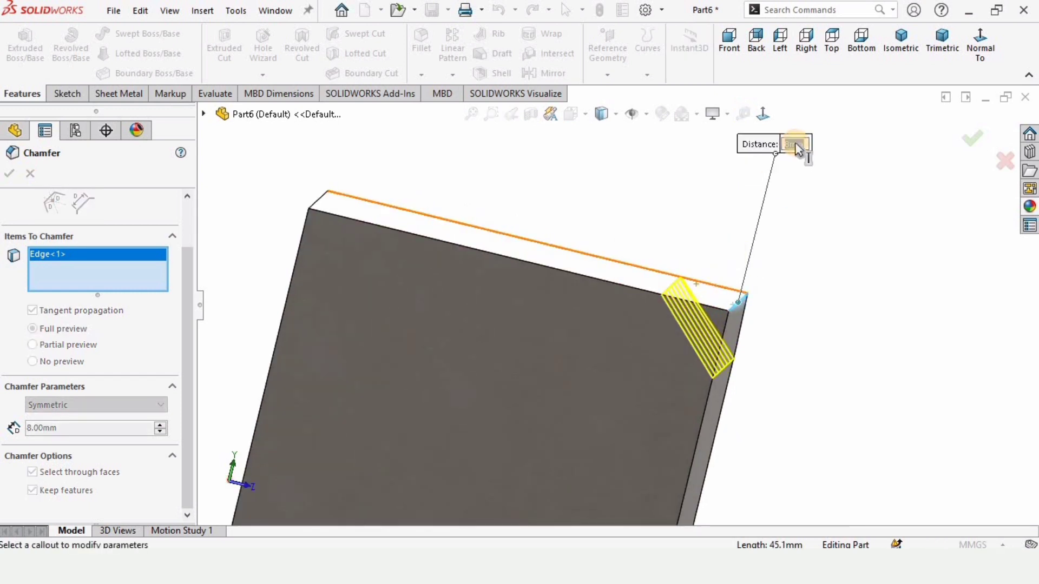
{"action": "type", "text": "12"}
{"action": "key", "text": "Return"}
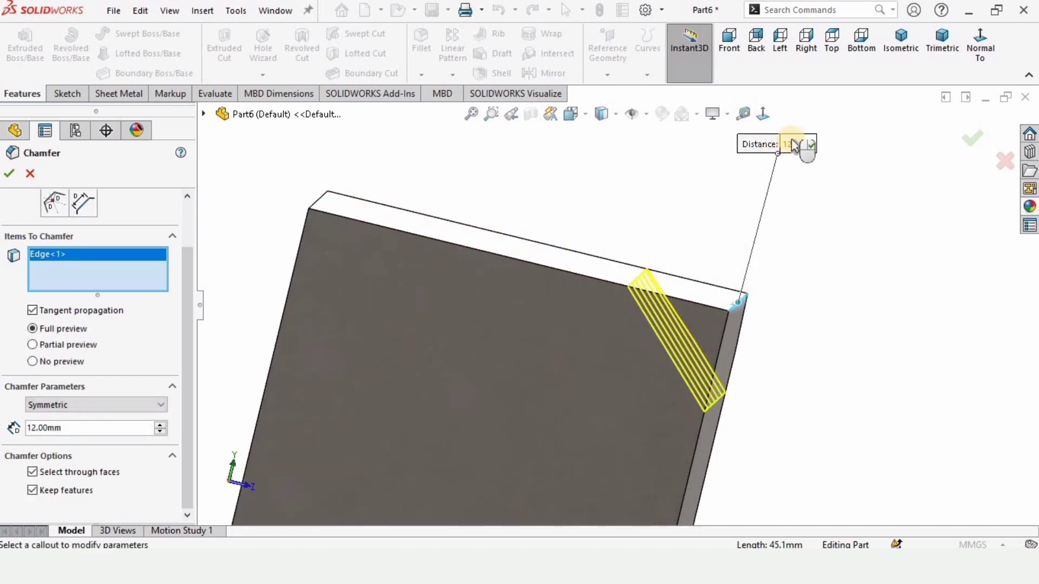
Set the symmetric chamfer's distance to 10 mm and accept the feature.
{"action": "left_click", "coordinate": [795, 144]}
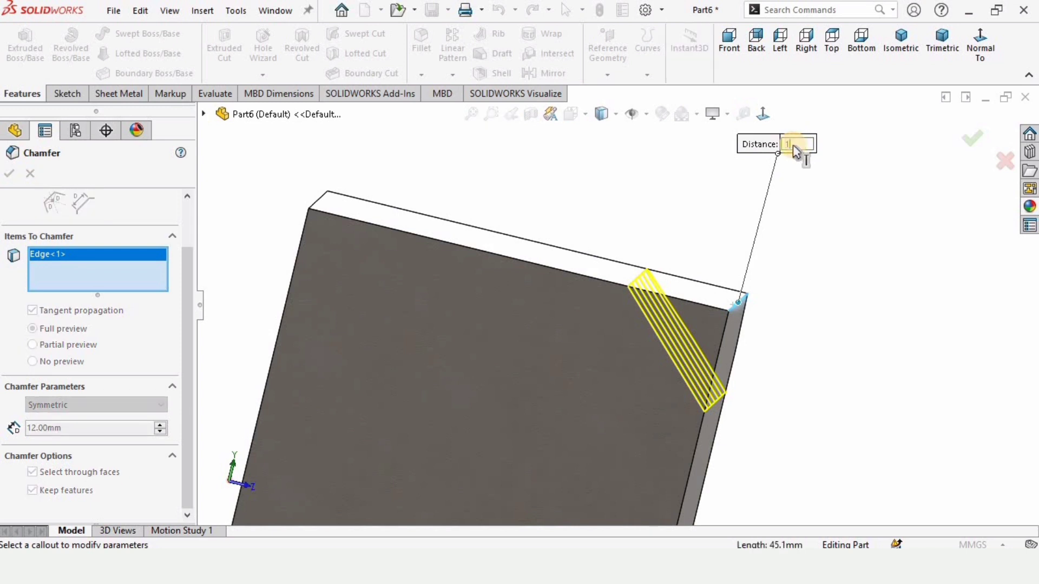
{"action": "key", "text": "Return"}
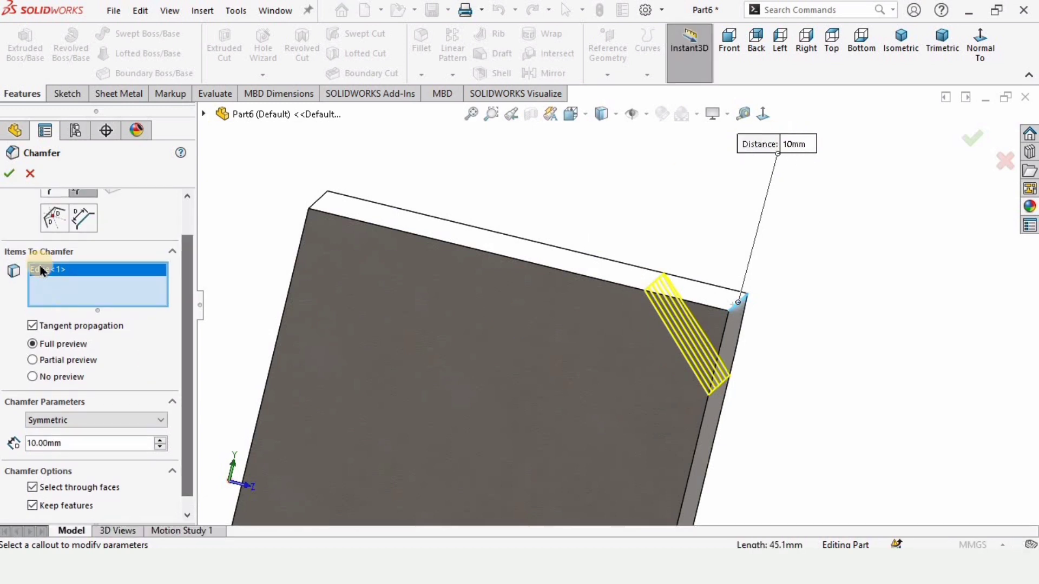
{"action": "left_click", "coordinate": [10, 176]}
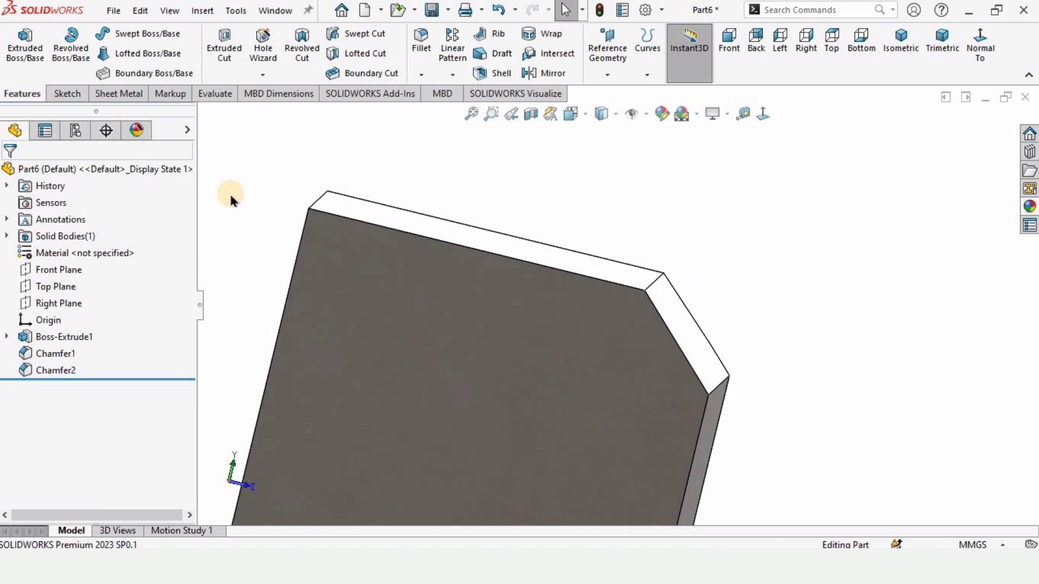
Start a vertex-type chamfer on the unchamfered top corner opposite the two chamfered edges.
{"action": "left_click", "coordinate": [421, 74]}
{"action": "left_click", "coordinate": [433, 112]}
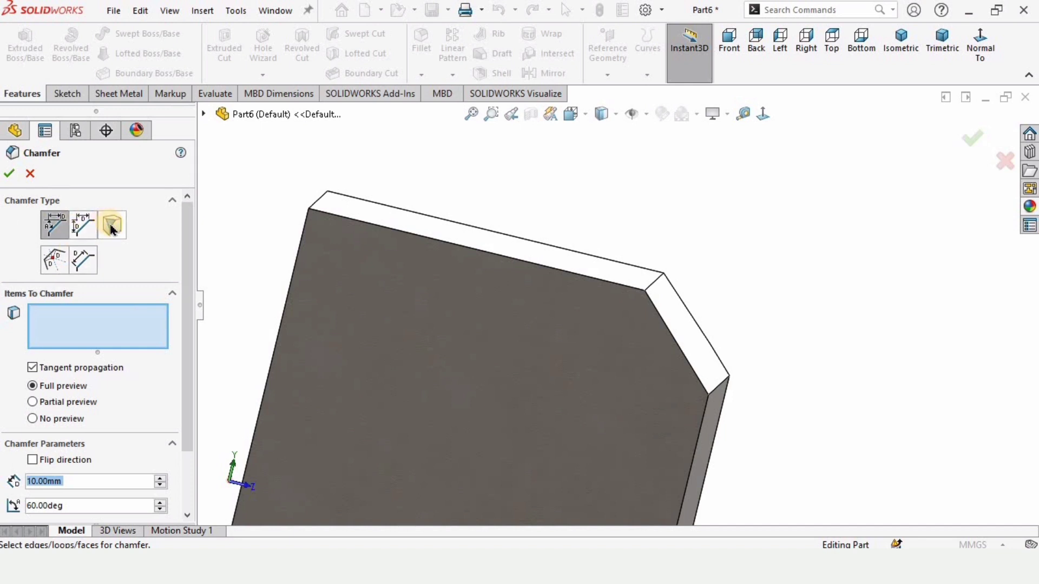
{"action": "left_click", "coordinate": [112, 226]}
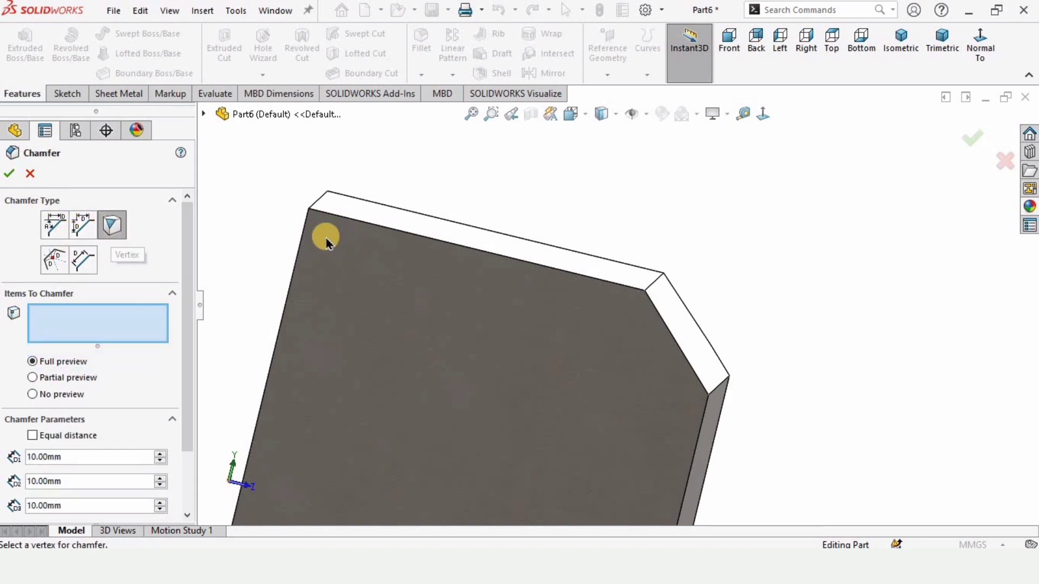
{"action": "middle_click_drag", "start_coordinate": [385, 239], "coordinate": [330, 244]}
{"action": "middle_click_drag", "start_coordinate": [265, 218], "coordinate": [493, 269], "text": "ctrl"}
{"action": "scroll", "coordinate": [493, 266], "scroll_direction": "down", "scroll_amount": 1}
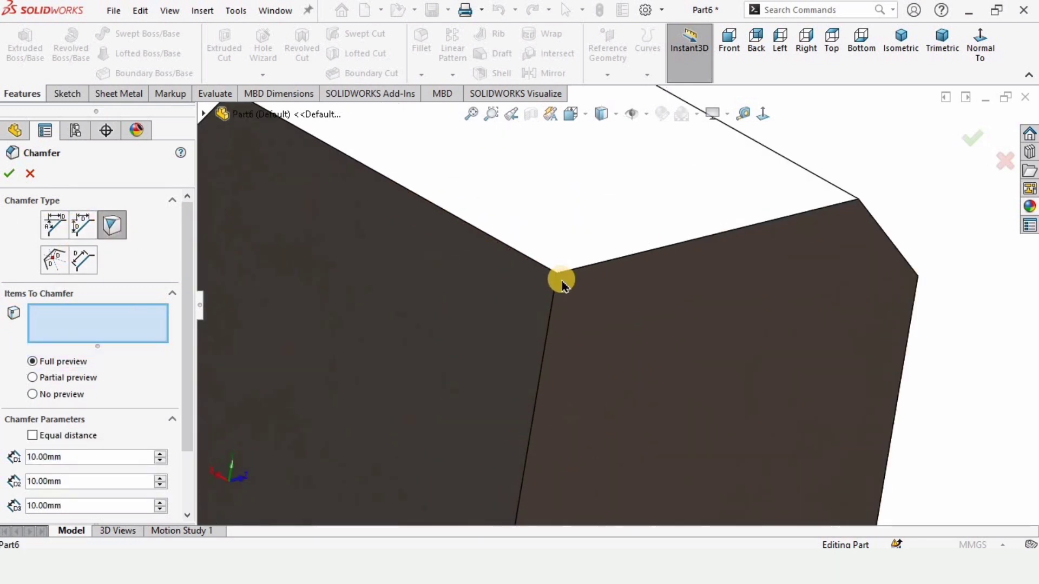
{"action": "left_click", "coordinate": [558, 274]}
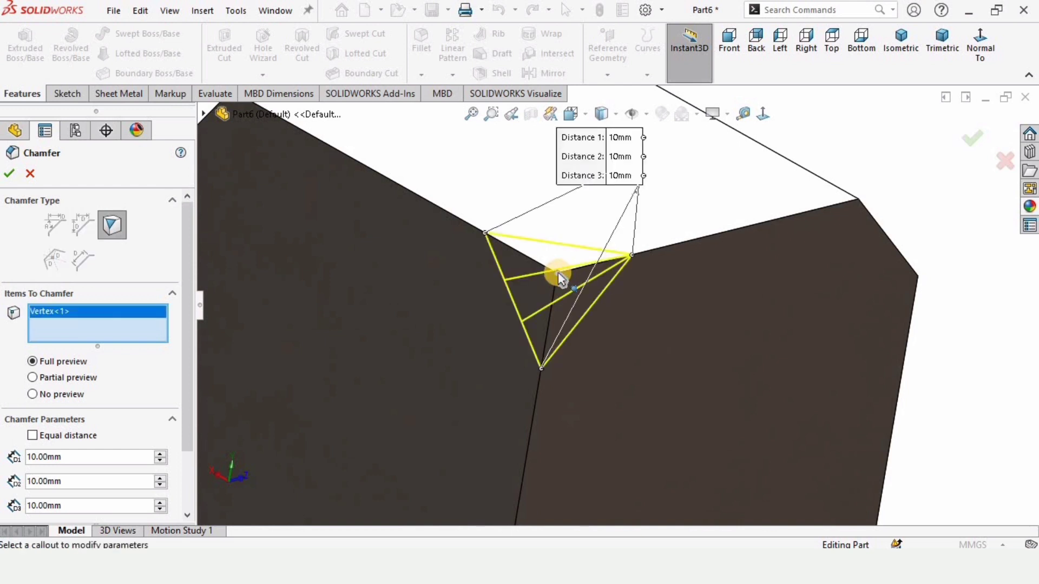
Turn the Equal distance option on and back off for the vertex chamfer.
{"action": "scroll", "coordinate": [543, 292], "scroll_direction": "up", "scroll_amount": 3}
{"action": "middle_click_drag", "start_coordinate": [544, 301], "coordinate": [554, 339]}
{"action": "scroll", "coordinate": [554, 345], "scroll_direction": "down", "scroll_amount": 2}
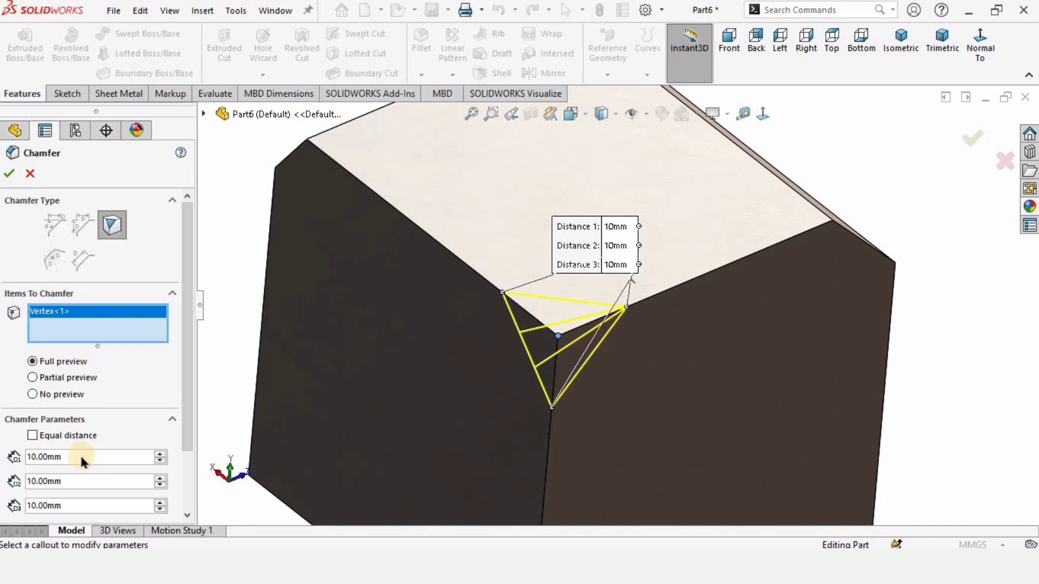
{"action": "left_click", "coordinate": [34, 436]}
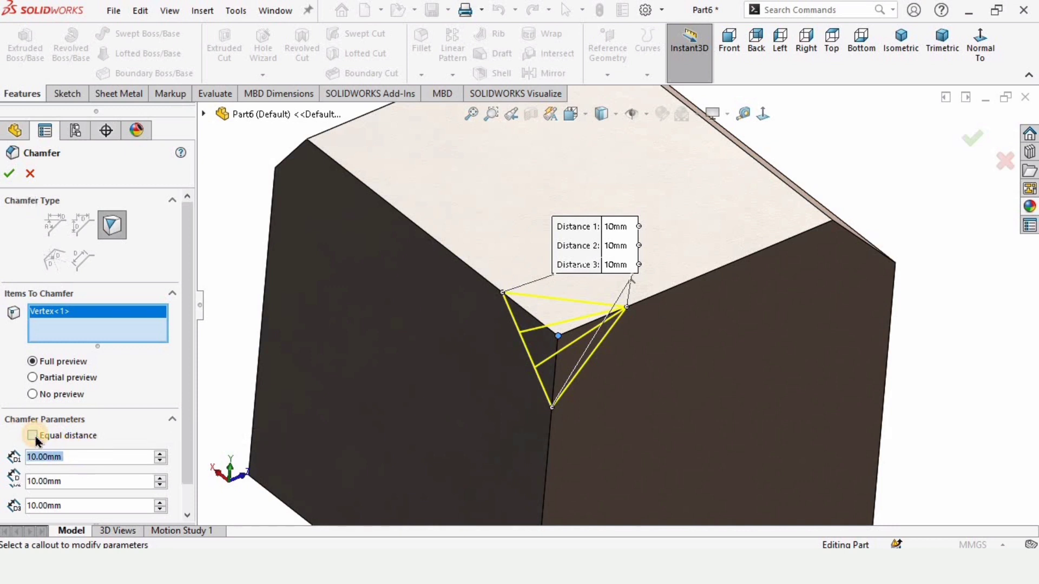
{"action": "left_click", "coordinate": [34, 437]}
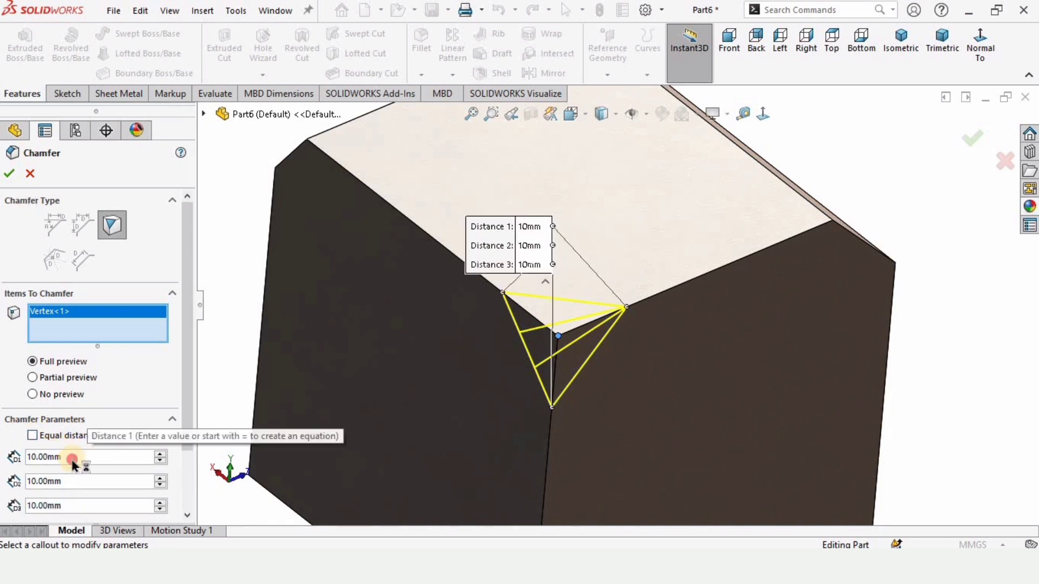
{"action": "left_click", "coordinate": [70, 506]}
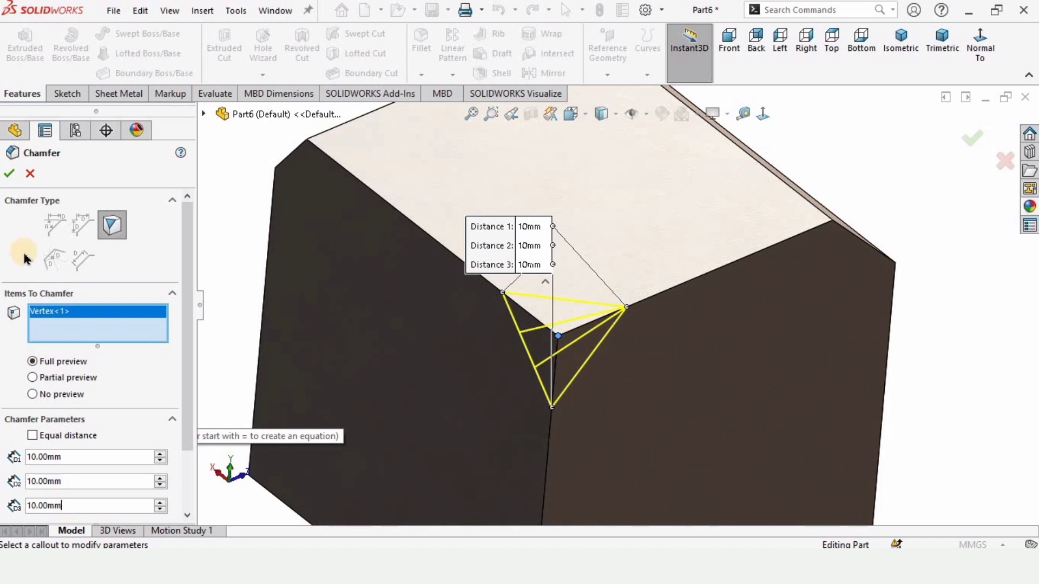
Accept the vertex chamfer with all three distances at 10 mm.
{"action": "left_click", "coordinate": [9, 178]}
{"action": "middle_click_drag", "start_coordinate": [476, 338], "coordinate": [661, 325]}
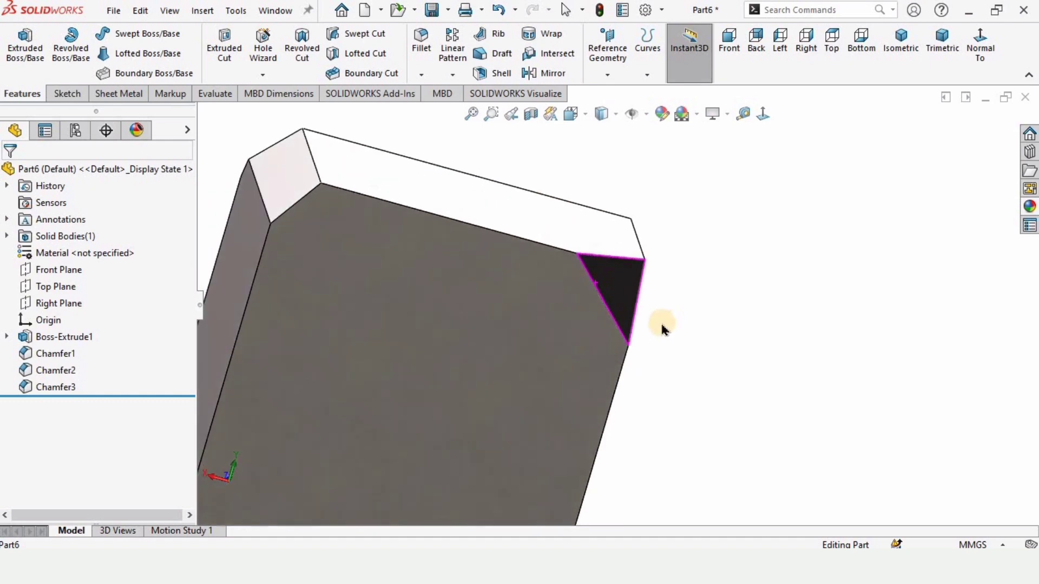
Apply the matte steel appearance to the whole part.
{"action": "left_click", "coordinate": [1030, 207]}
{"action": "scroll", "coordinate": [927, 442], "scroll_direction": "down", "scroll_amount": 2}
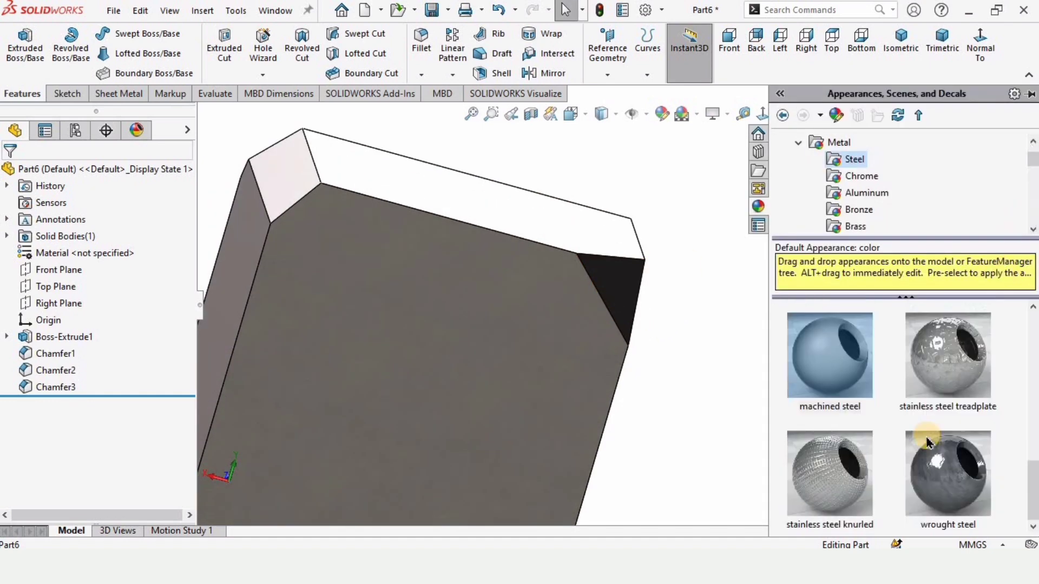
{"action": "scroll", "coordinate": [927, 442], "scroll_direction": "down", "scroll_amount": 3}
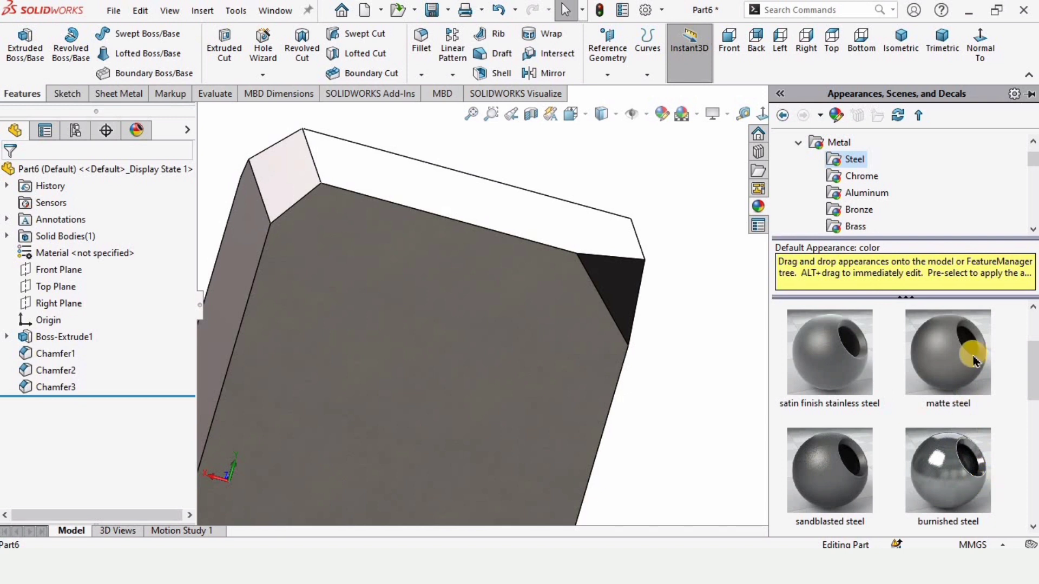
{"action": "double_click", "coordinate": [972, 361]}
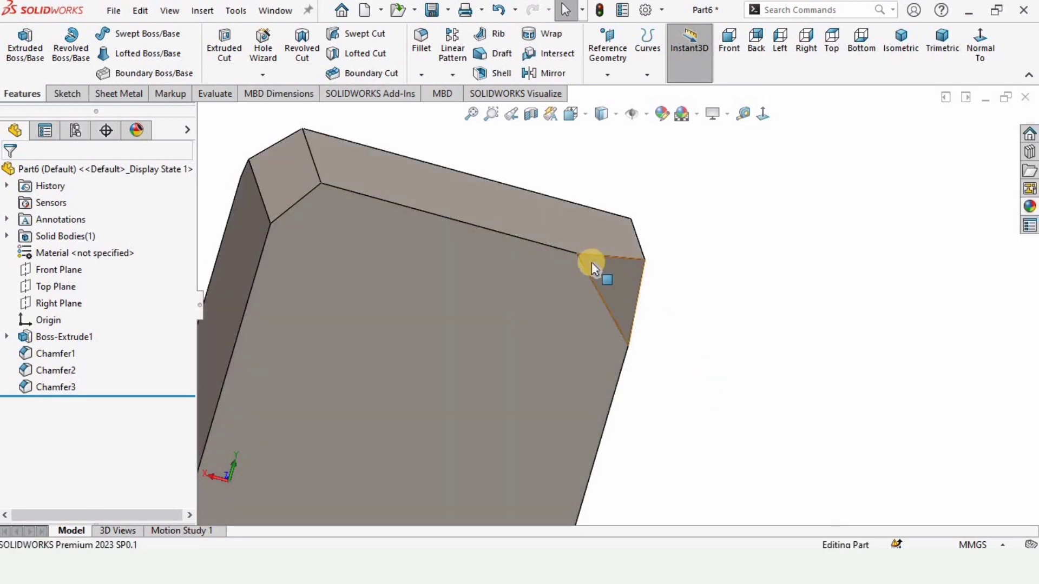
Reopen the vertex chamfer for editing and set its Distance 1 to 4 mm.
{"action": "scroll", "coordinate": [592, 264], "scroll_direction": "up", "scroll_amount": 1}
{"action": "middle_click_drag", "start_coordinate": [592, 264], "coordinate": [614, 303]}
{"action": "scroll", "coordinate": [616, 293], "scroll_direction": "down", "scroll_amount": 3}
{"action": "scroll", "coordinate": [614, 303], "scroll_direction": "up", "scroll_amount": 1}
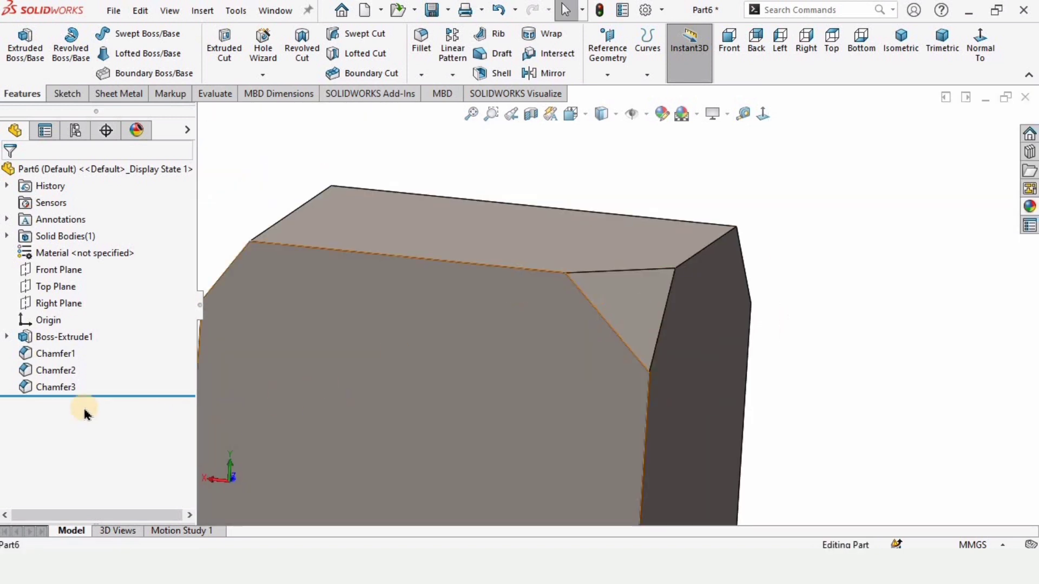
{"action": "left_click", "coordinate": [62, 387]}
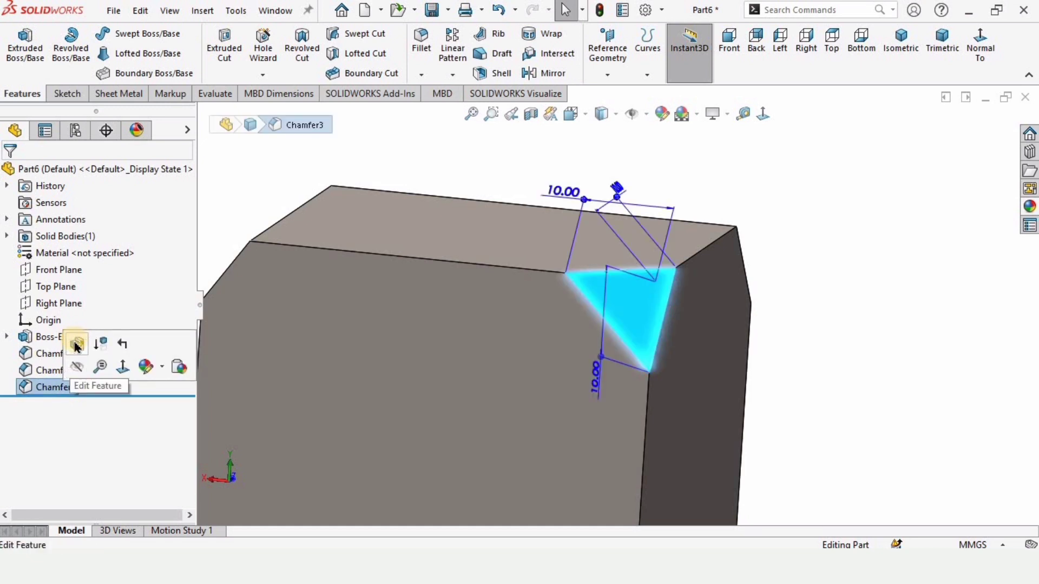
{"action": "left_click", "coordinate": [76, 344]}
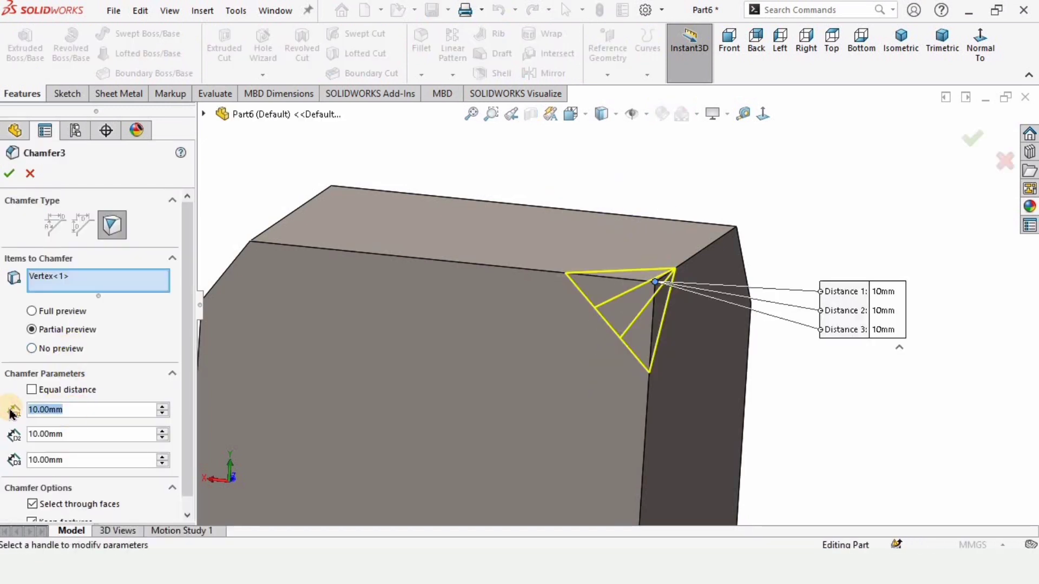
{"action": "type", "text": "4"}
{"action": "key", "text": "Return"}
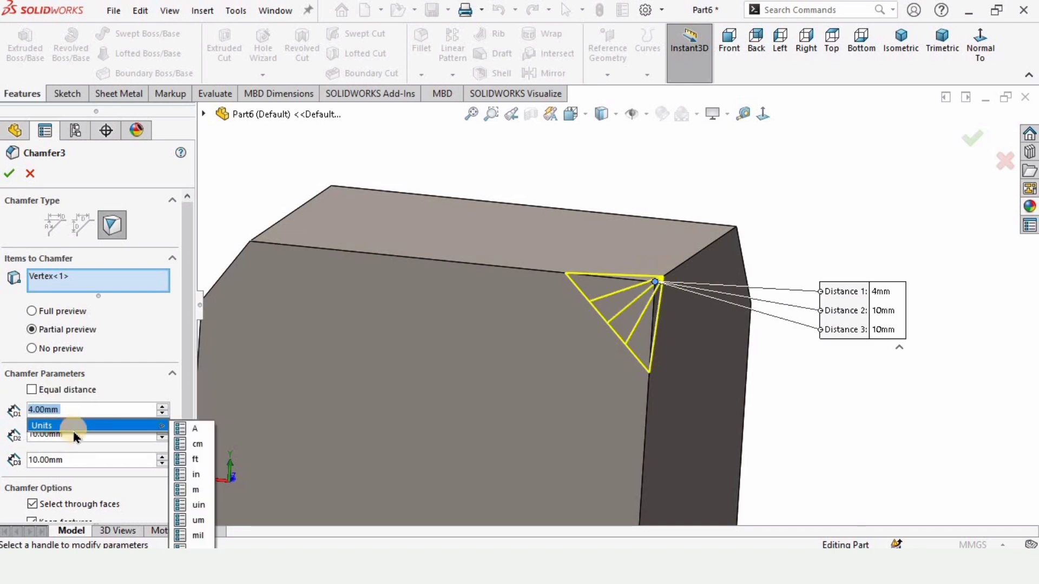
{"action": "middle_click_drag", "start_coordinate": [612, 336], "coordinate": [633, 310]}
{"action": "scroll", "coordinate": [636, 306], "scroll_direction": "down", "scroll_amount": 2}
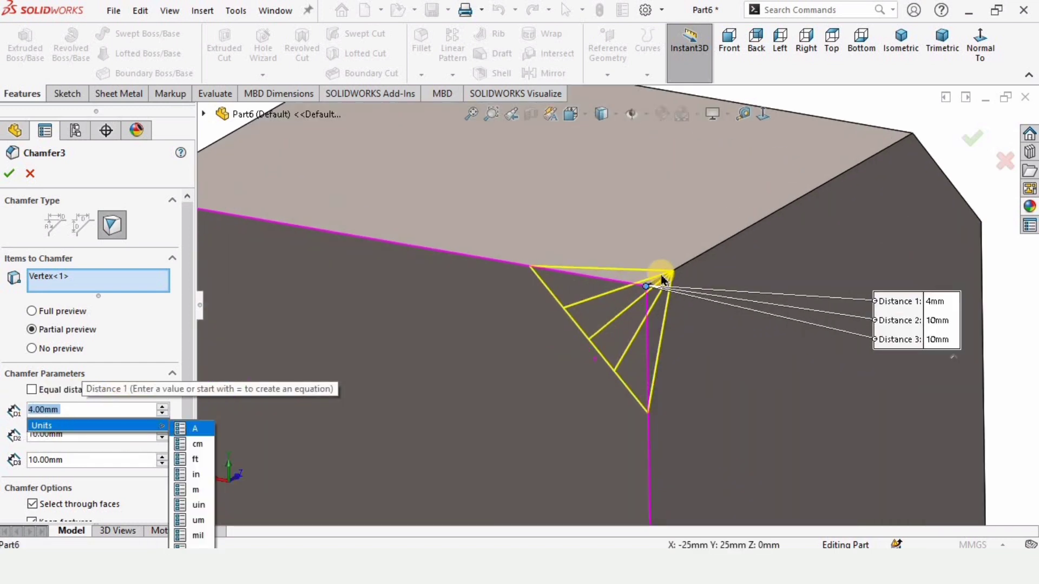
Set the vertex chamfer's Distance 2 to 6 mm and its Distance 3 to 8 mm.
{"action": "left_click", "coordinate": [938, 302]}
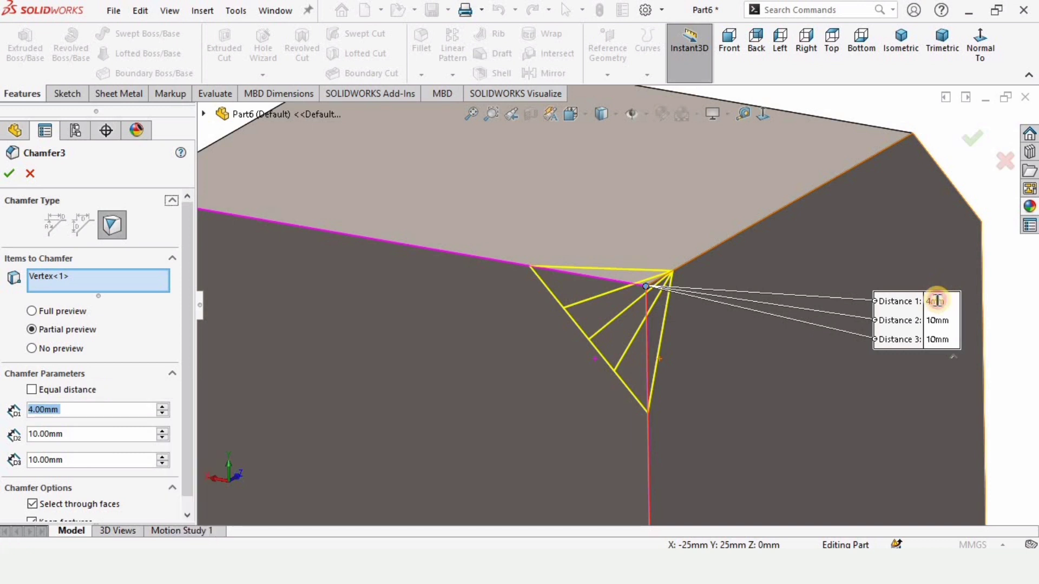
{"action": "left_click", "coordinate": [941, 322]}
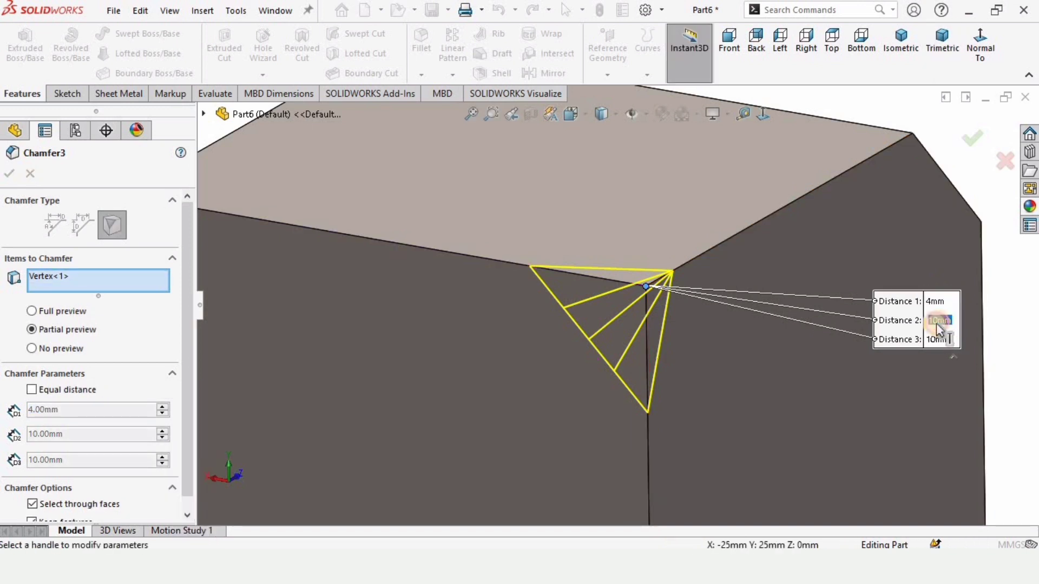
{"action": "type", "text": "6"}
{"action": "key", "text": "Return"}
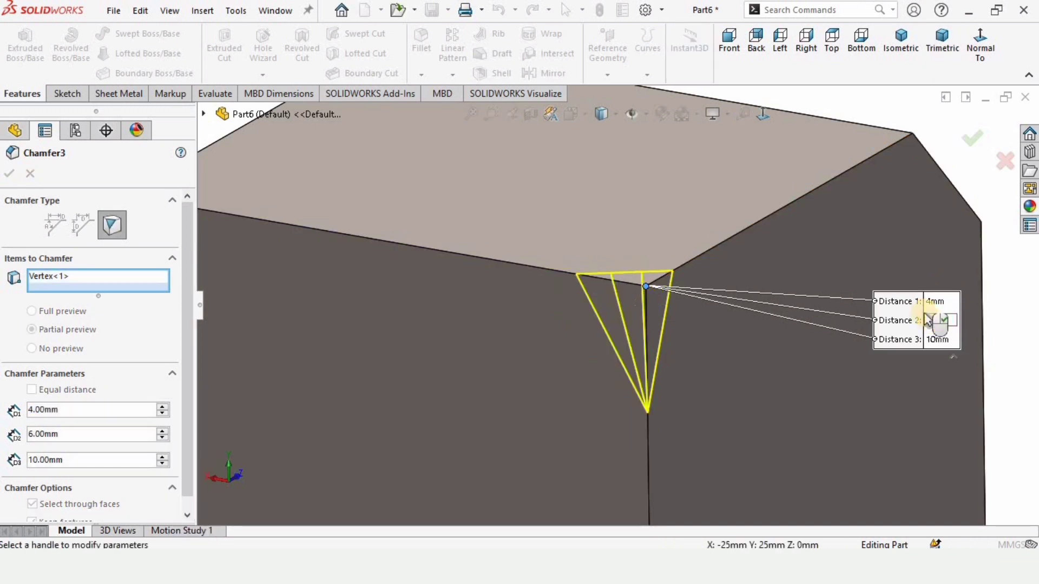
{"action": "left_click", "coordinate": [937, 339]}
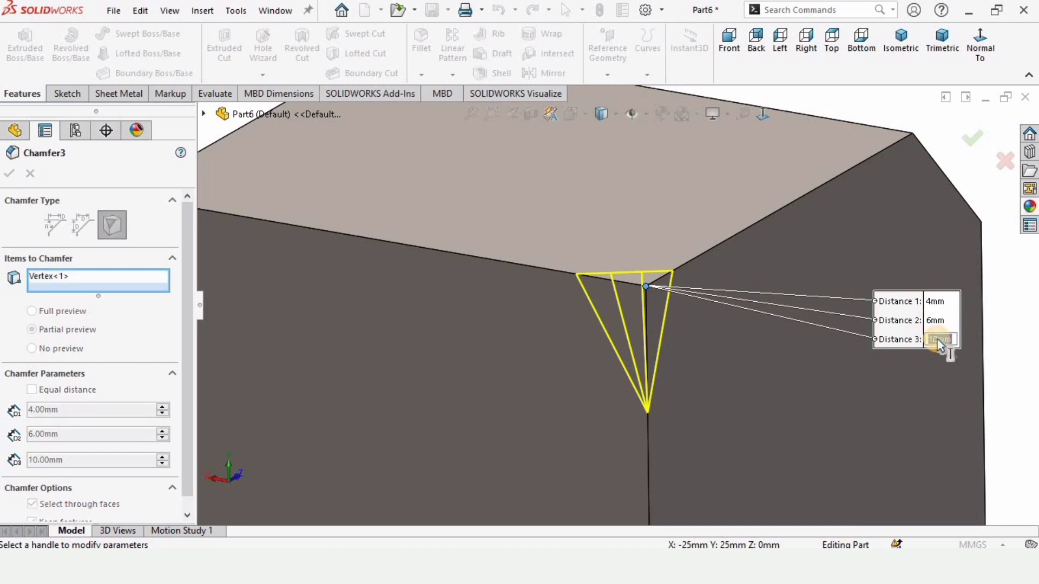
{"action": "key", "text": "Return"}
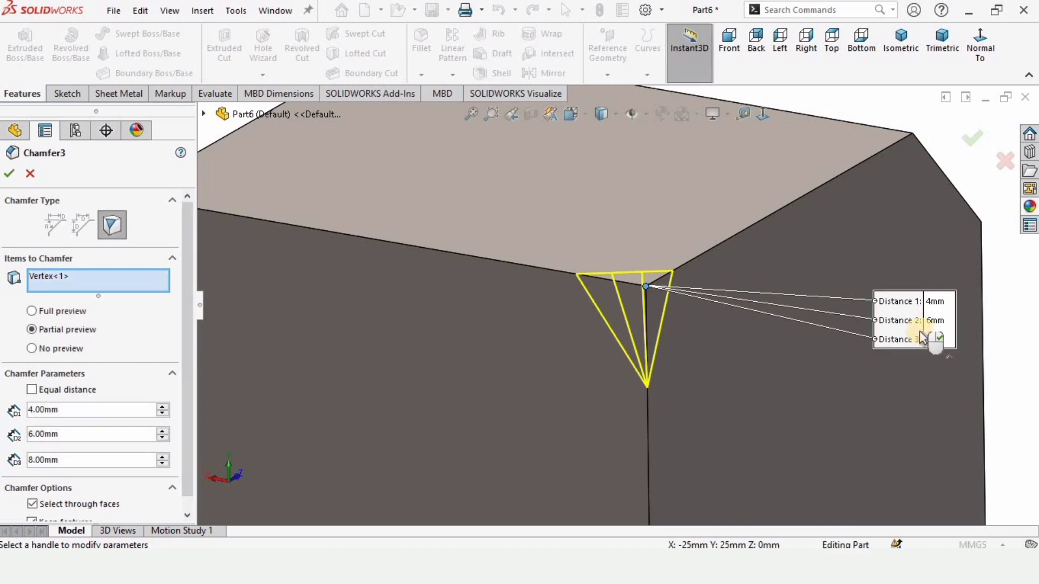
Set the vertex chamfer's Distance 3 to 12 mm and accept the edited feature.
{"action": "left_click", "coordinate": [934, 338]}
{"action": "type", "text": "12"}
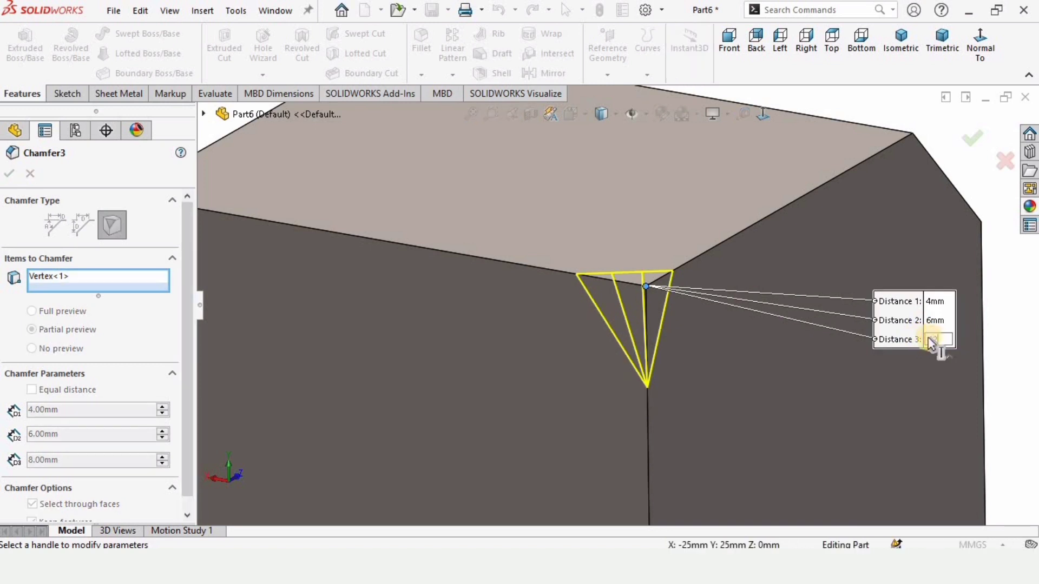
{"action": "key", "text": "Return"}
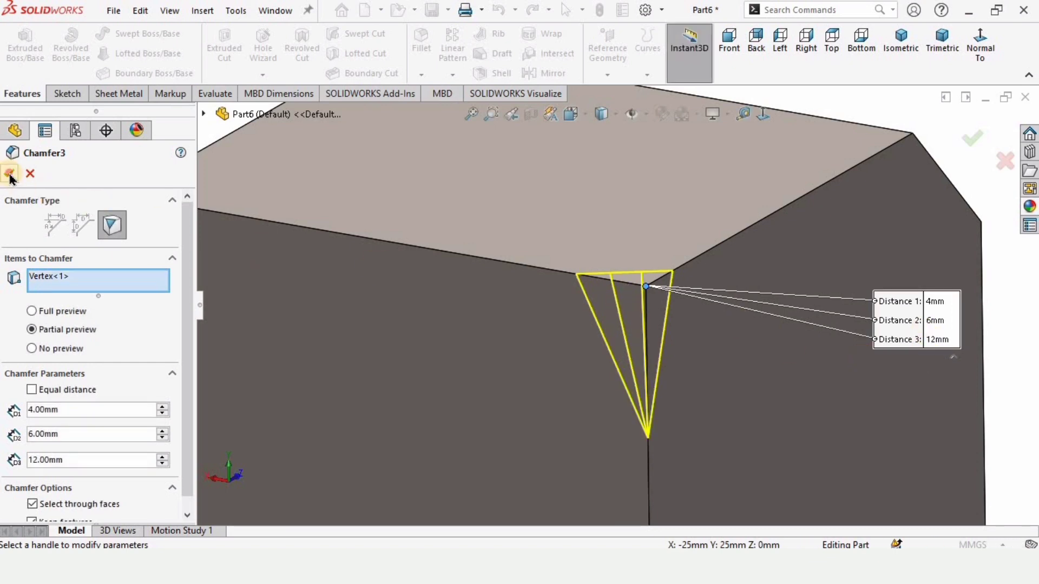
{"action": "left_click", "coordinate": [9, 175]}
{"action": "middle_click_drag", "start_coordinate": [681, 359], "coordinate": [614, 292]}
{"action": "scroll", "coordinate": [658, 341], "scroll_direction": "up", "scroll_amount": 3}
{"action": "scroll", "coordinate": [642, 329], "scroll_direction": "up", "scroll_amount": 1}
{"action": "scroll", "coordinate": [614, 292], "scroll_direction": "down", "scroll_amount": 4}
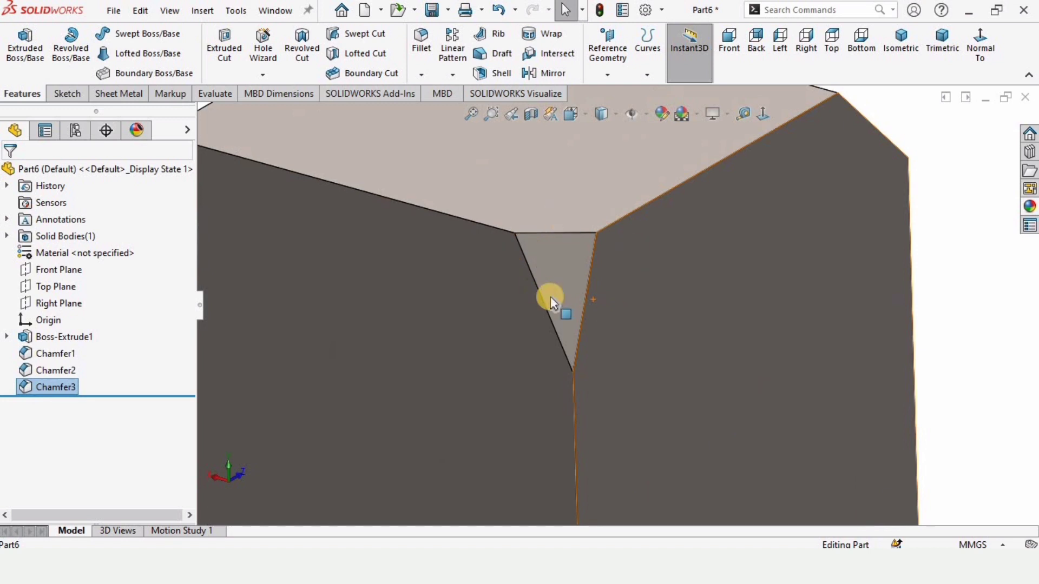
Start an Offset Face chamfer on the unchamfered bottom back edge of the cube.
{"action": "left_click", "coordinate": [860, 222]}
{"action": "left_click", "coordinate": [421, 75]}
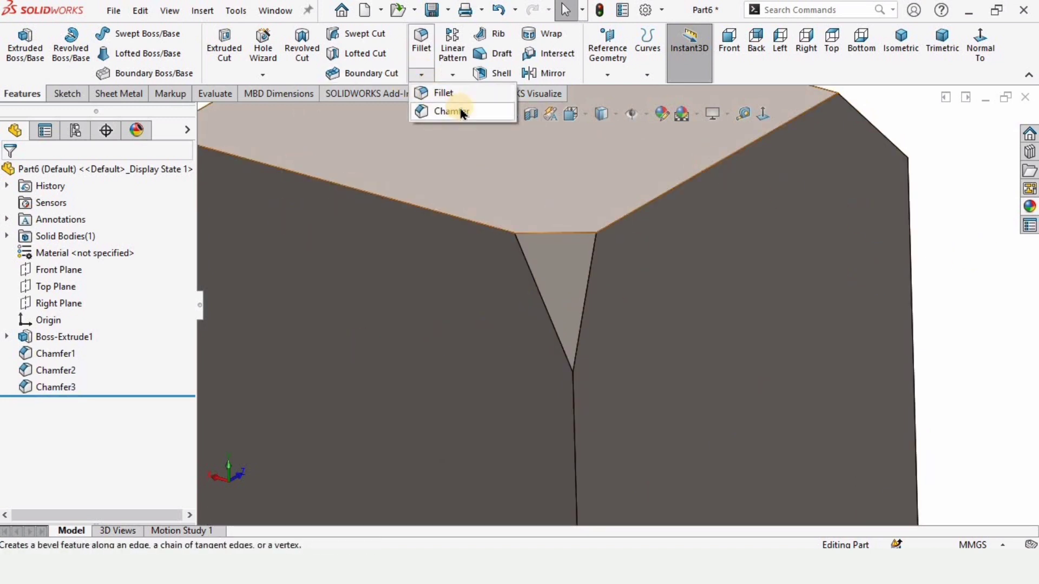
{"action": "left_click", "coordinate": [440, 112]}
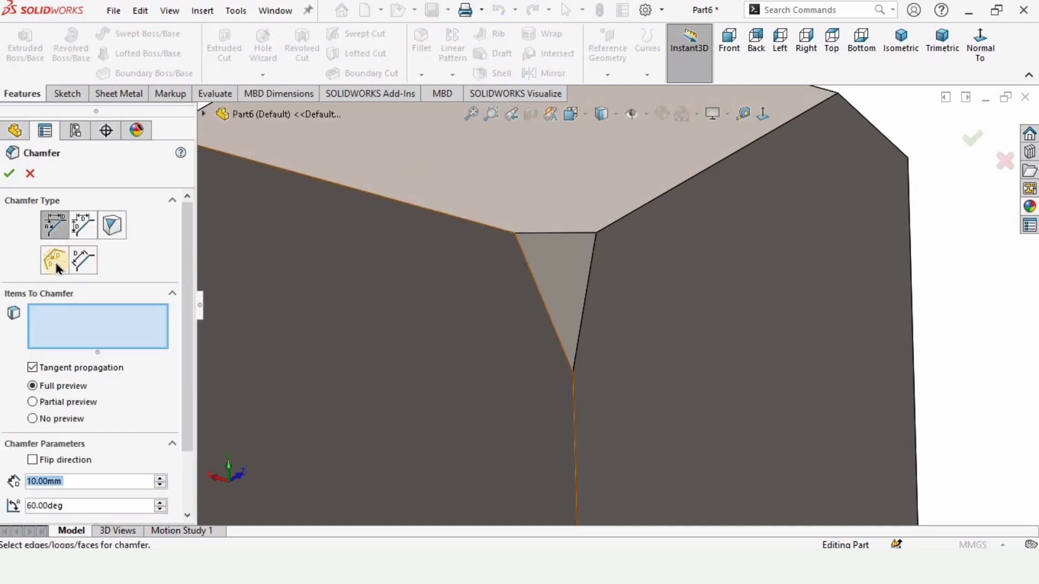
{"action": "left_click", "coordinate": [52, 265]}
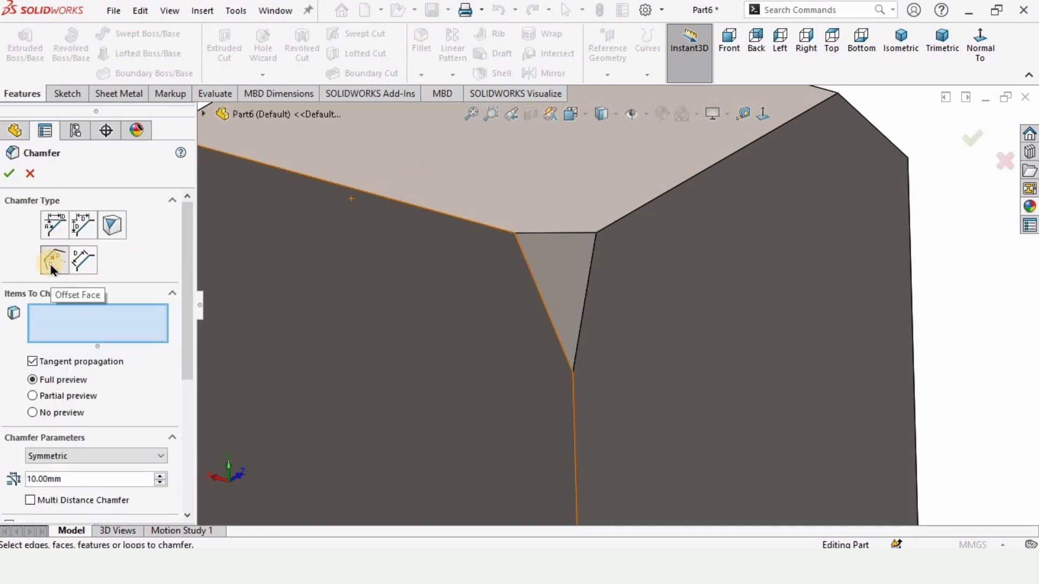
{"action": "middle_click_drag", "start_coordinate": [302, 290], "coordinate": [582, 300]}
{"action": "scroll", "coordinate": [605, 333], "scroll_direction": "down", "scroll_amount": 5}
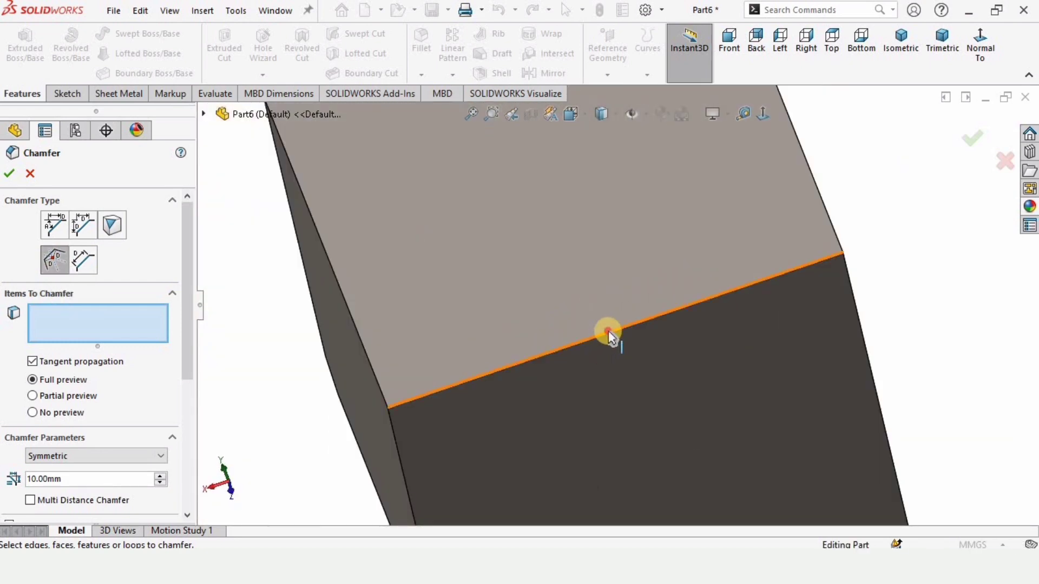
{"action": "left_click", "coordinate": [609, 331]}
{"action": "middle_click_drag", "start_coordinate": [557, 344], "coordinate": [547, 372]}
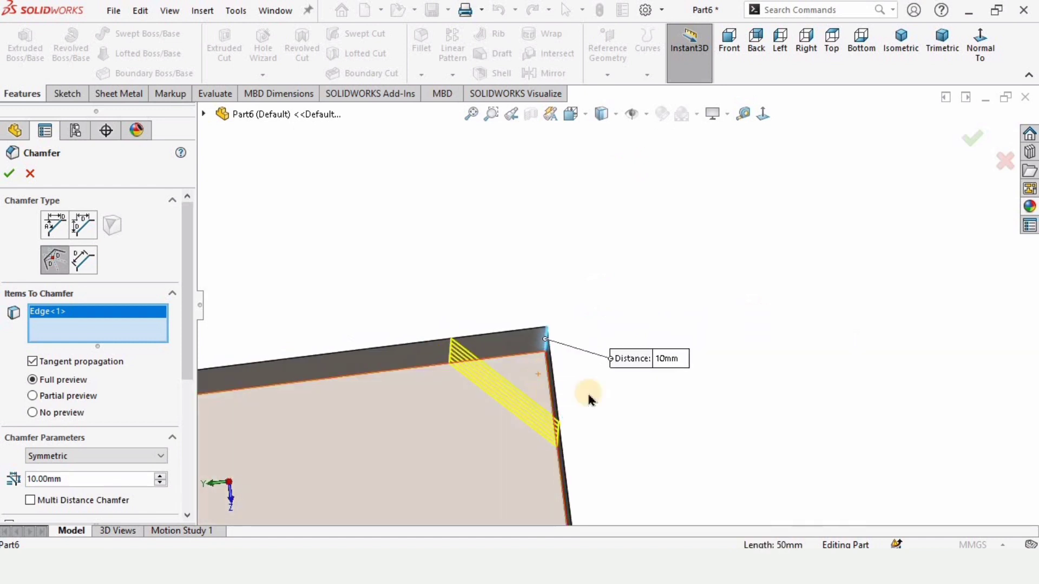
Try 12 mm for the Offset Face chamfer, set its distance to 6 mm and accept the feature.
{"action": "left_click", "coordinate": [666, 359]}
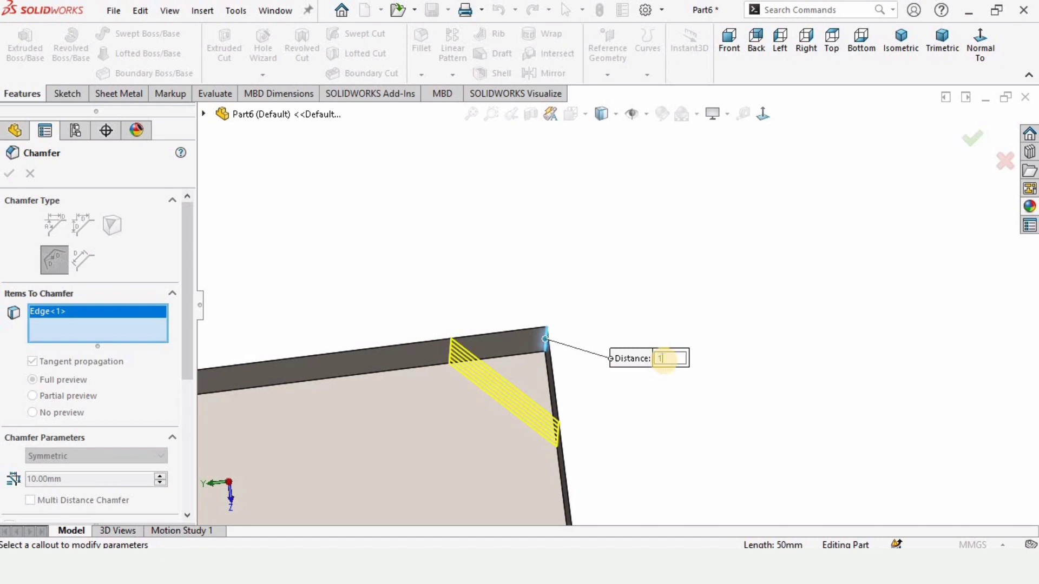
{"action": "left_click", "coordinate": [667, 359]}
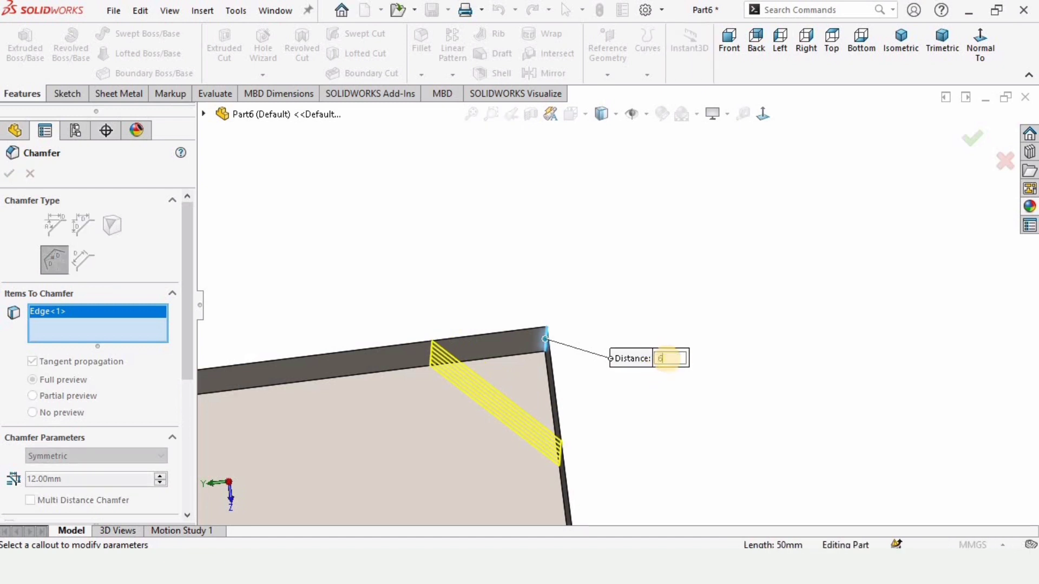
{"action": "type", "text": "6"}
{"action": "key", "text": "Return"}
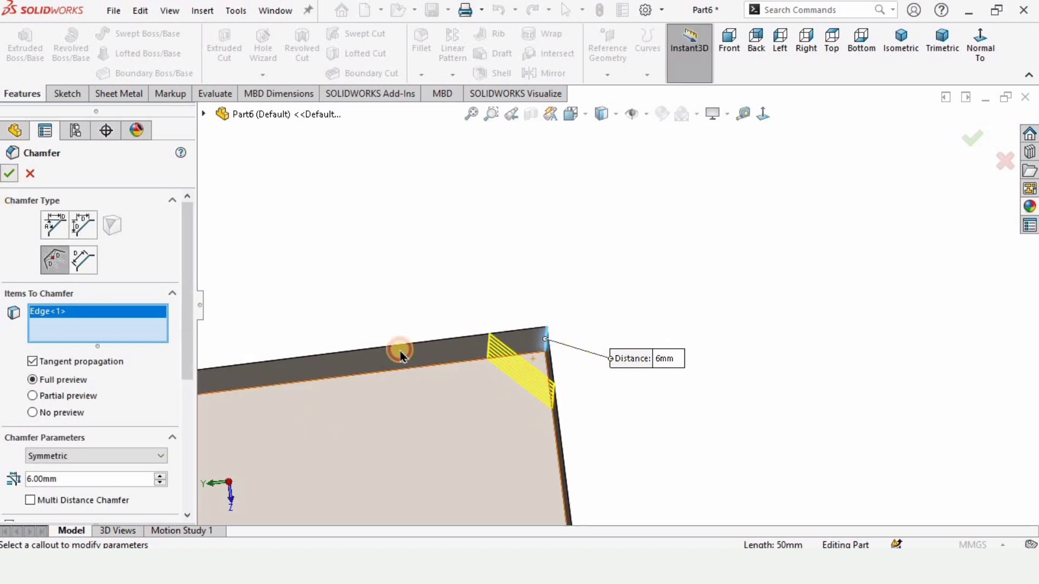
{"action": "scroll", "coordinate": [464, 359], "scroll_direction": "up", "scroll_amount": 3}
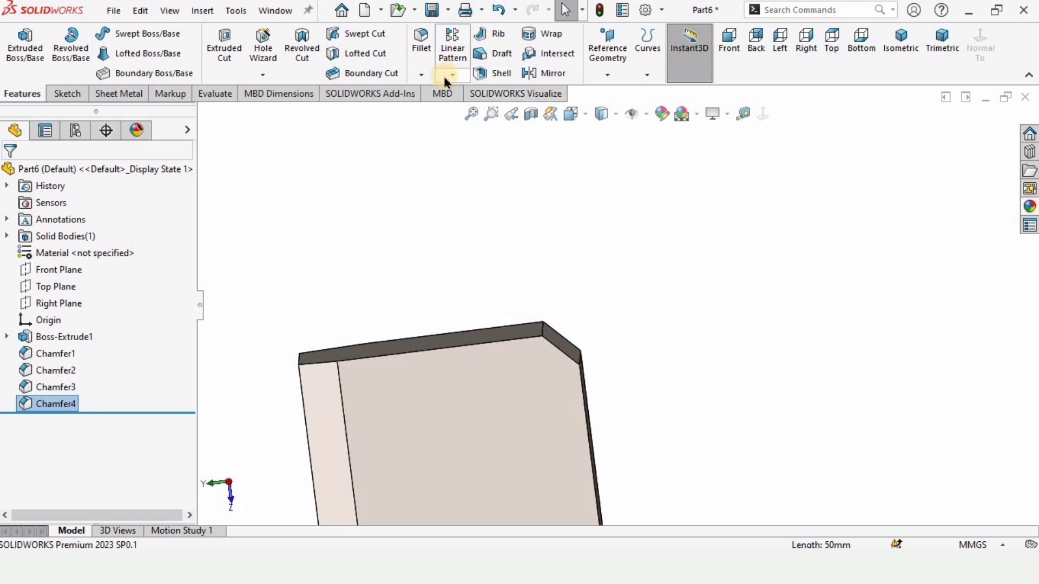
Start a Face Face chamfer with the cube's bottom face in the first face set.
{"action": "left_click", "coordinate": [428, 76]}
{"action": "left_click", "coordinate": [439, 109]}
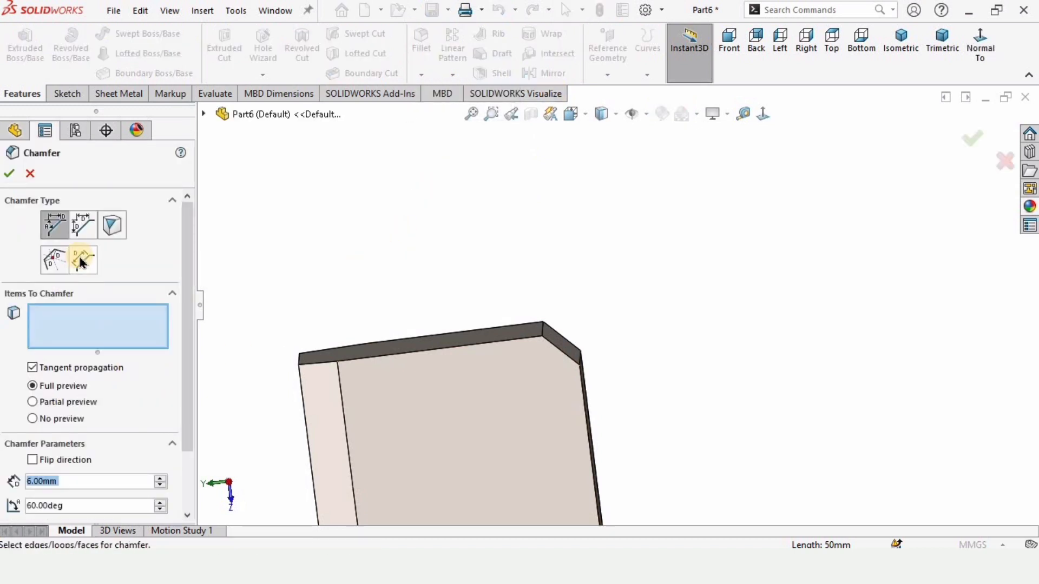
{"action": "left_click", "coordinate": [80, 262]}
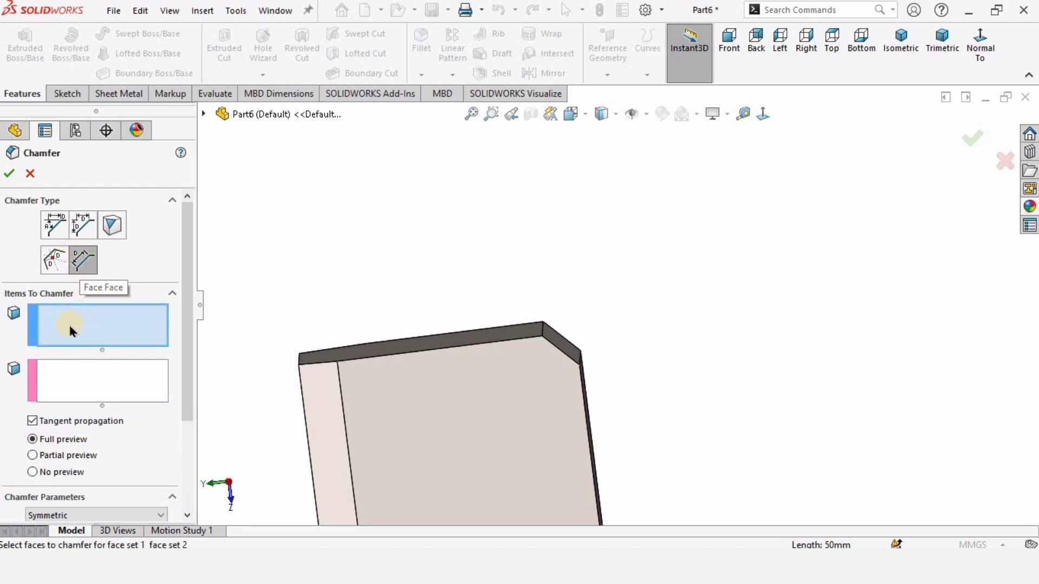
{"action": "left_click", "coordinate": [85, 379]}
{"action": "left_click", "coordinate": [85, 325]}
{"action": "scroll", "coordinate": [531, 397], "scroll_direction": "up", "scroll_amount": 3}
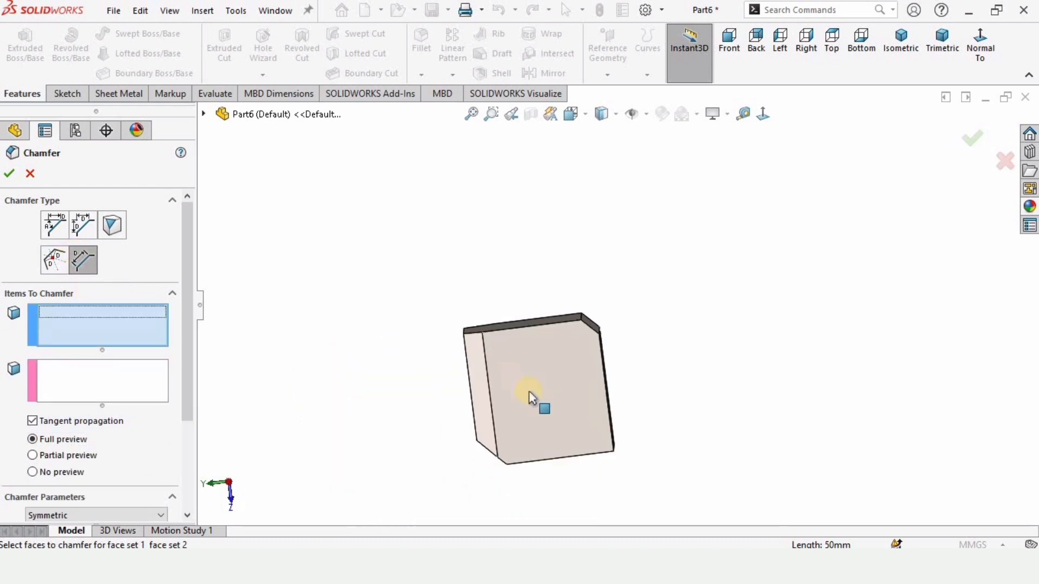
{"action": "middle_click_drag", "start_coordinate": [531, 398], "coordinate": [610, 348]}
{"action": "scroll", "coordinate": [529, 341], "scroll_direction": "up", "scroll_amount": 4}
{"action": "middle_click_drag", "start_coordinate": [529, 340], "coordinate": [689, 281]}
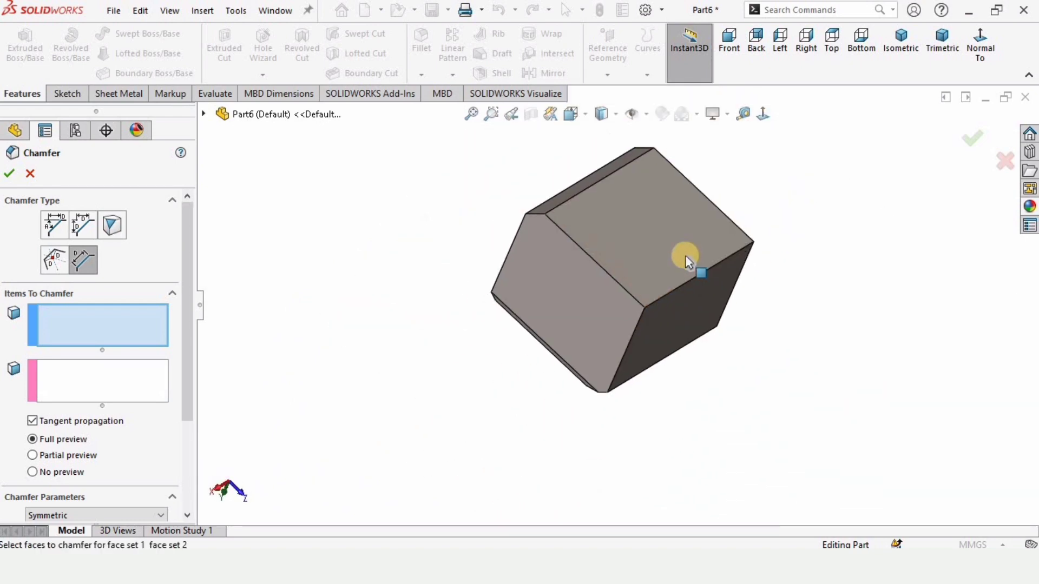
{"action": "scroll", "coordinate": [698, 252], "scroll_direction": "down", "scroll_amount": 3}
{"action": "left_click", "coordinate": [600, 204]}
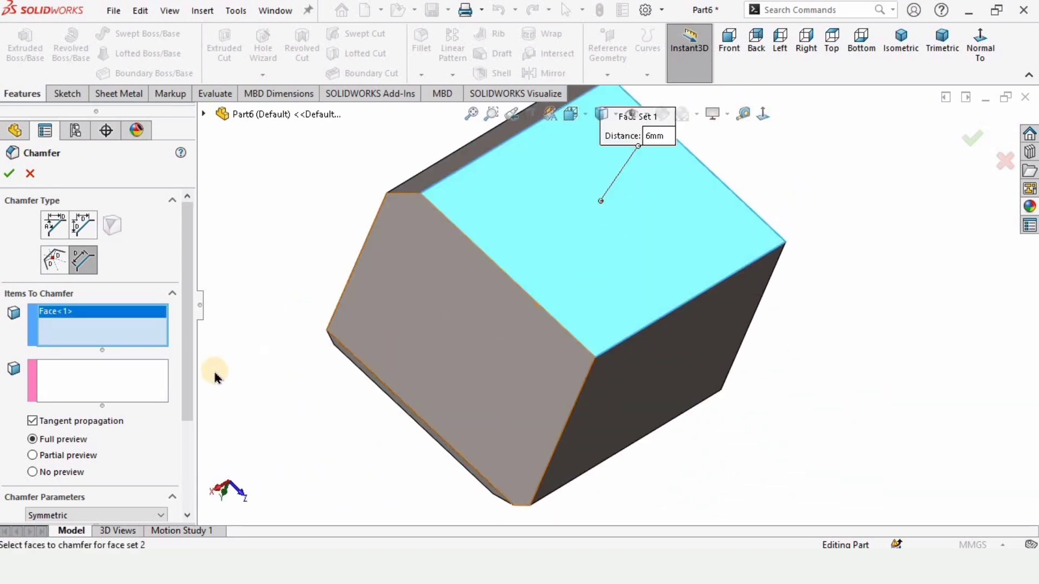
Add the cube's adjacent front face to the second face set of the Face Face chamfer.
{"action": "left_click", "coordinate": [154, 378]}
{"action": "middle_click_drag", "start_coordinate": [684, 328], "coordinate": [583, 310]}
{"action": "left_click", "coordinate": [588, 314]}
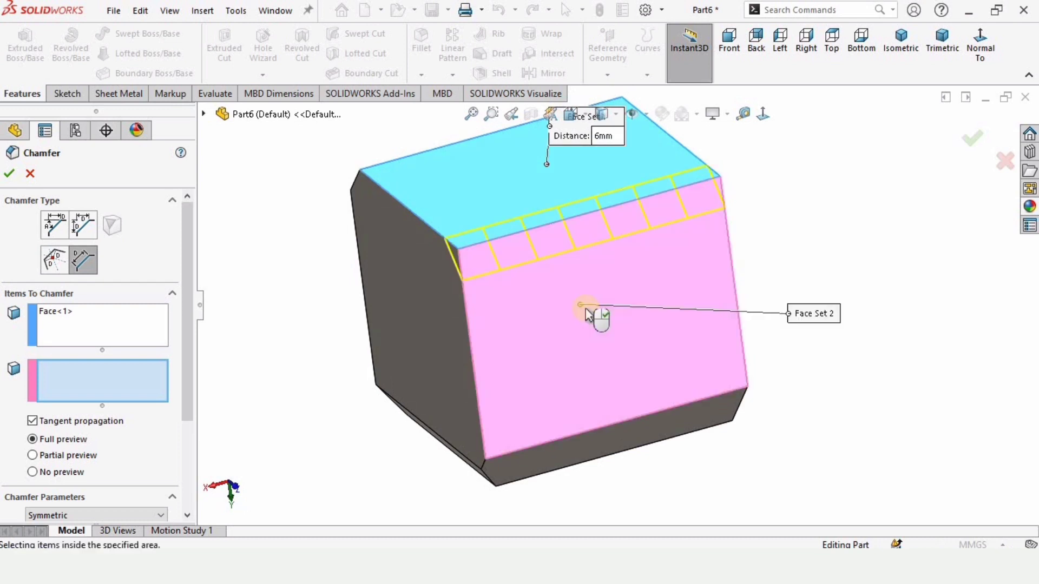
{"action": "middle_click_drag", "start_coordinate": [522, 205], "coordinate": [728, 185]}
{"action": "scroll", "coordinate": [728, 185], "scroll_direction": "down", "scroll_amount": 2}
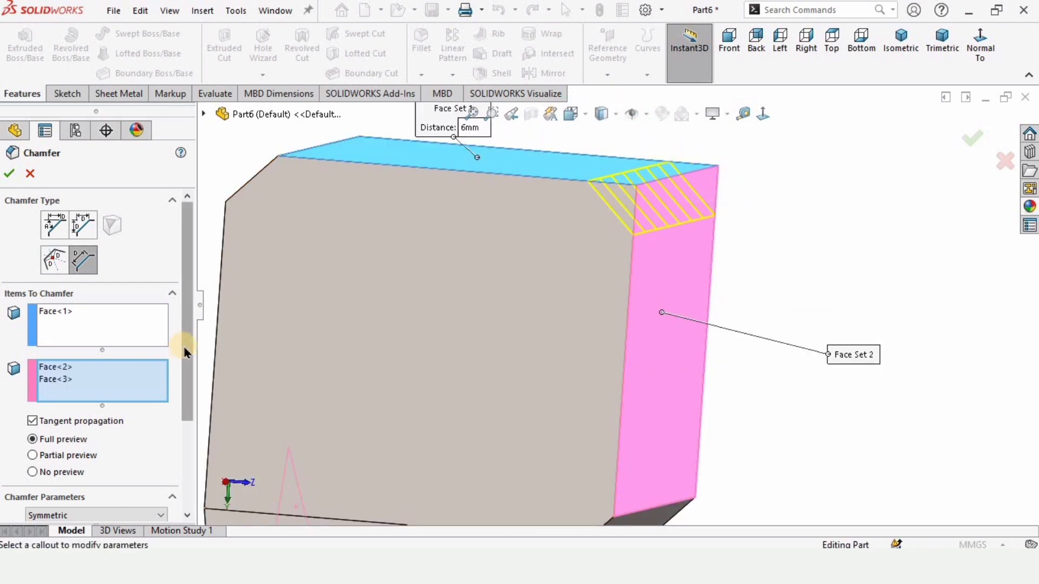
Set the Face Face chamfer's symmetric distance to 8 mm and accept the feature.
{"action": "scroll", "coordinate": [181, 347], "scroll_direction": "down", "scroll_amount": 3}
{"action": "left_click", "coordinate": [74, 423]}
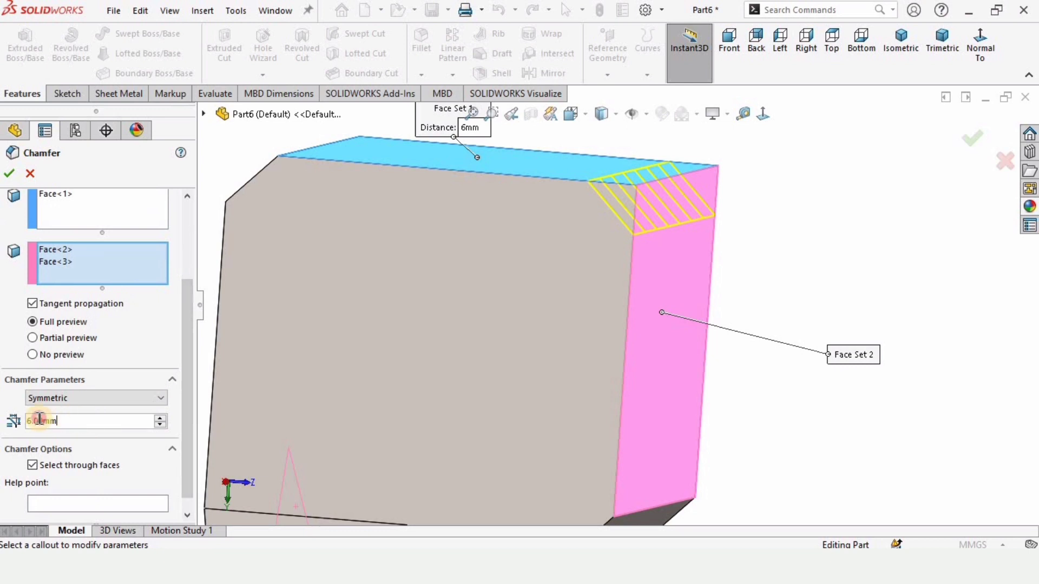
{"action": "left_click", "coordinate": [161, 419]}
{"action": "left_click", "coordinate": [160, 418]}
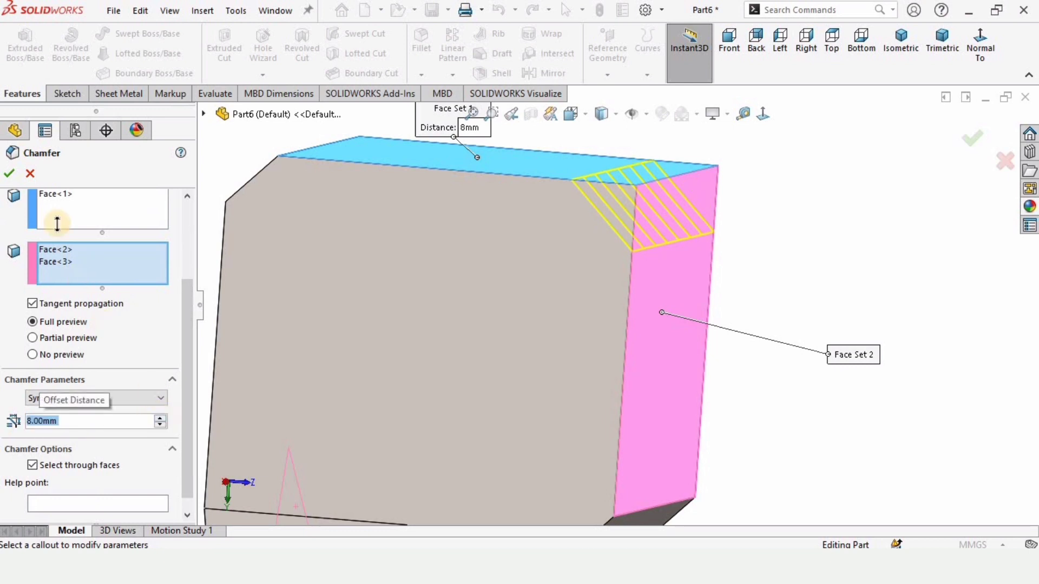
{"action": "left_click", "coordinate": [12, 172]}
{"action": "scroll", "coordinate": [476, 284], "scroll_direction": "up", "scroll_amount": 3}
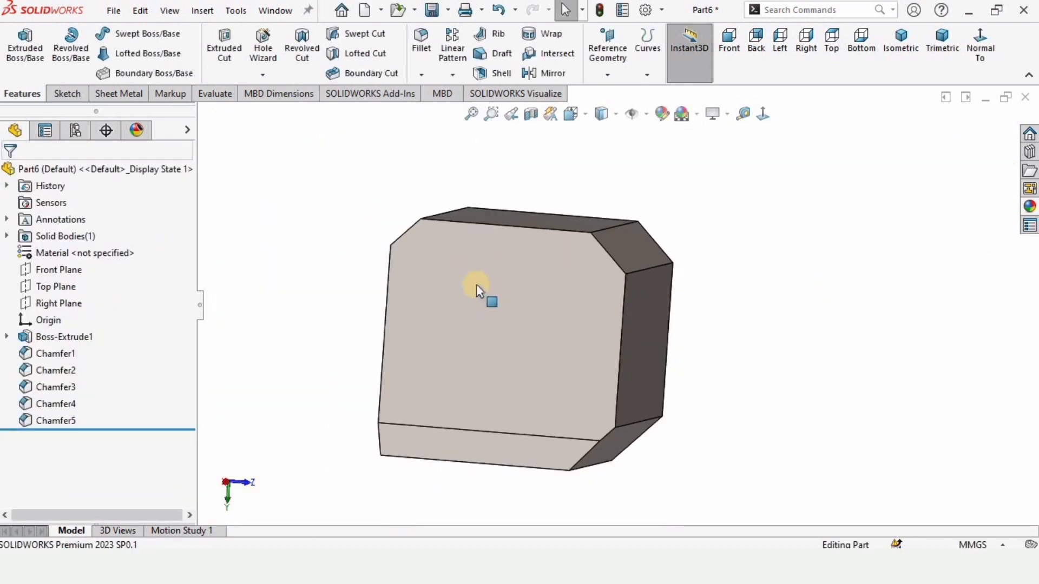
{"action": "middle_click_drag", "start_coordinate": [476, 285], "coordinate": [526, 238]}
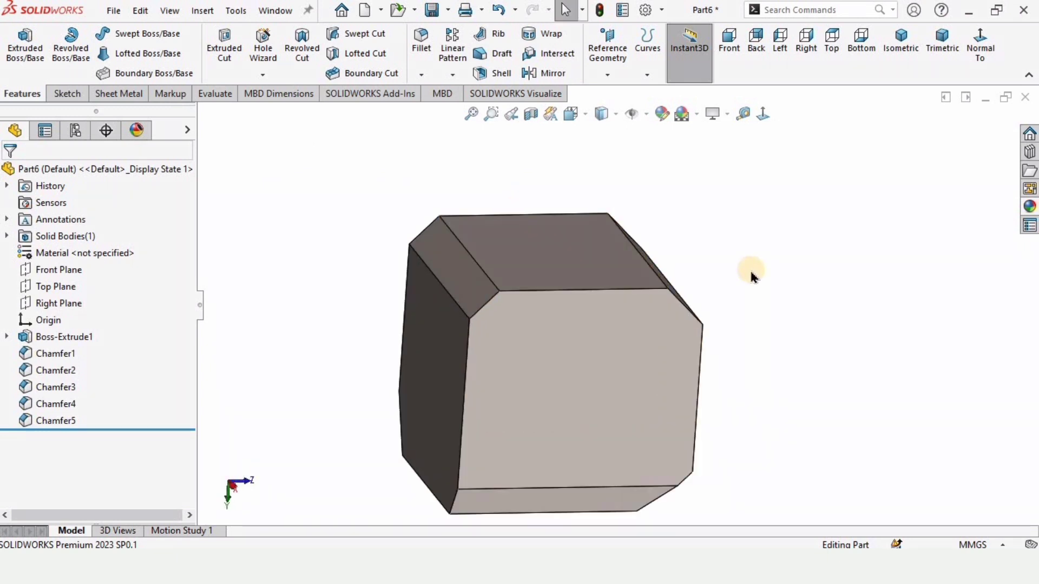